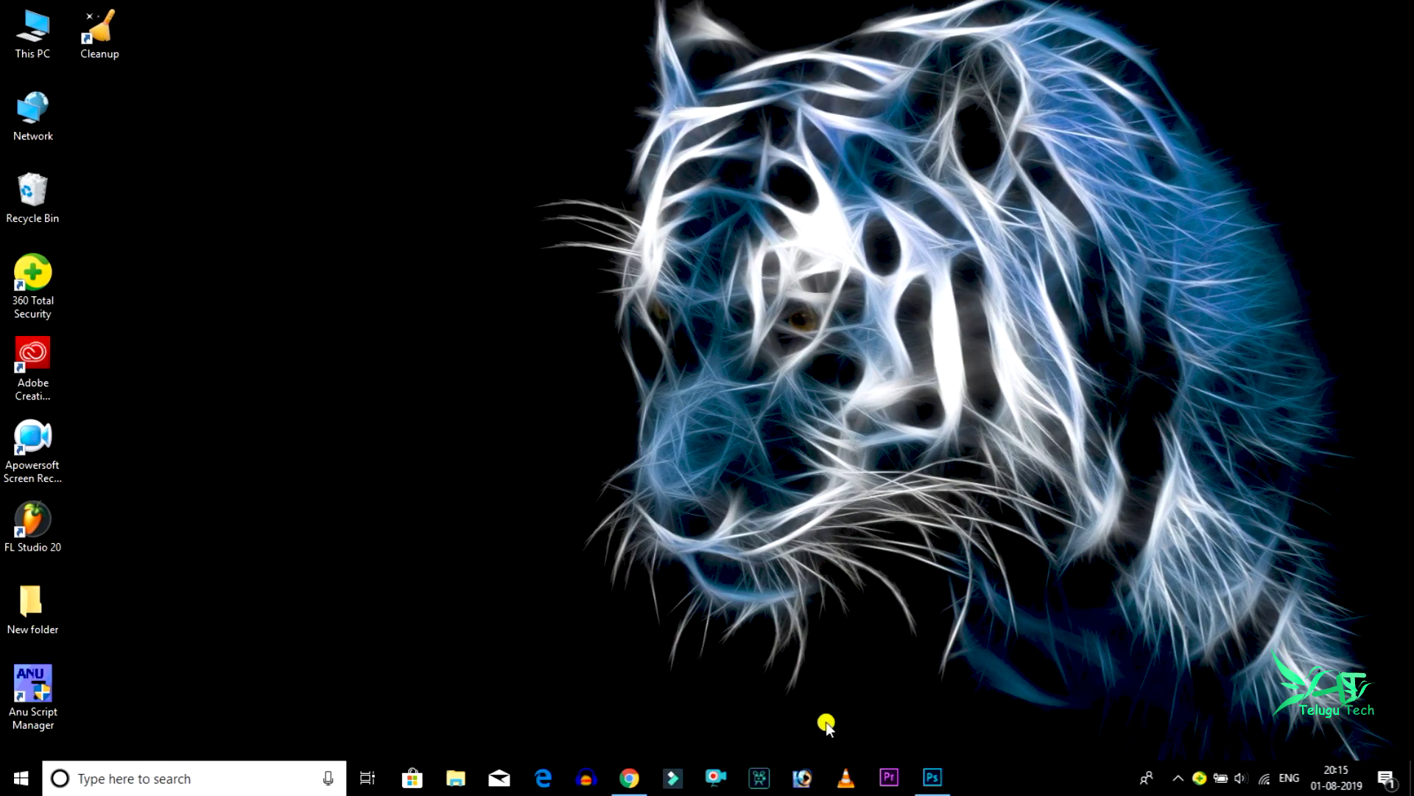
Unlock the portrait's Background into Layer 0, cancel Layer Style, and duplicate it as Layer 0 copy
left_click(932, 777)
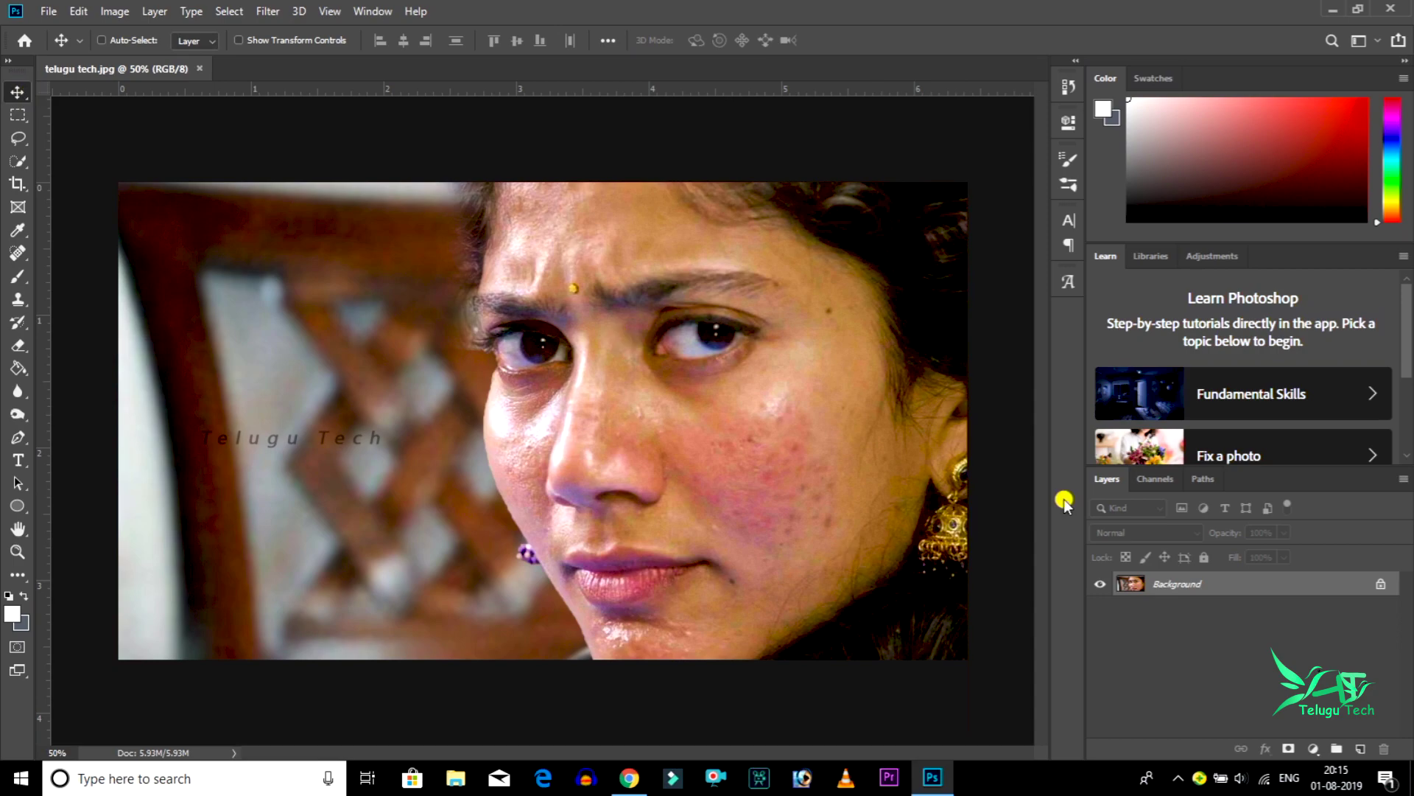
left_click(1376, 586)
key("h")
double_click(1205, 593)
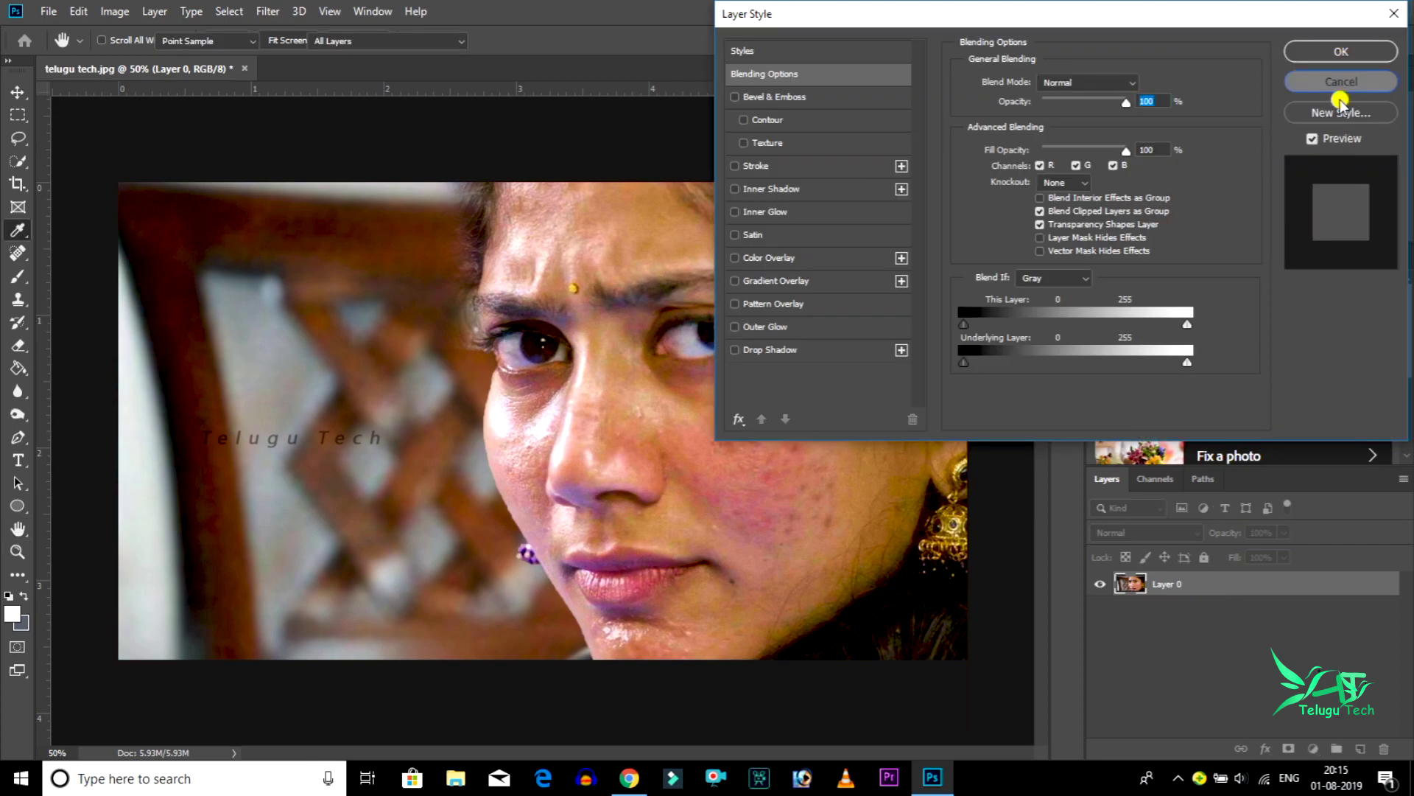
left_click(1339, 94)
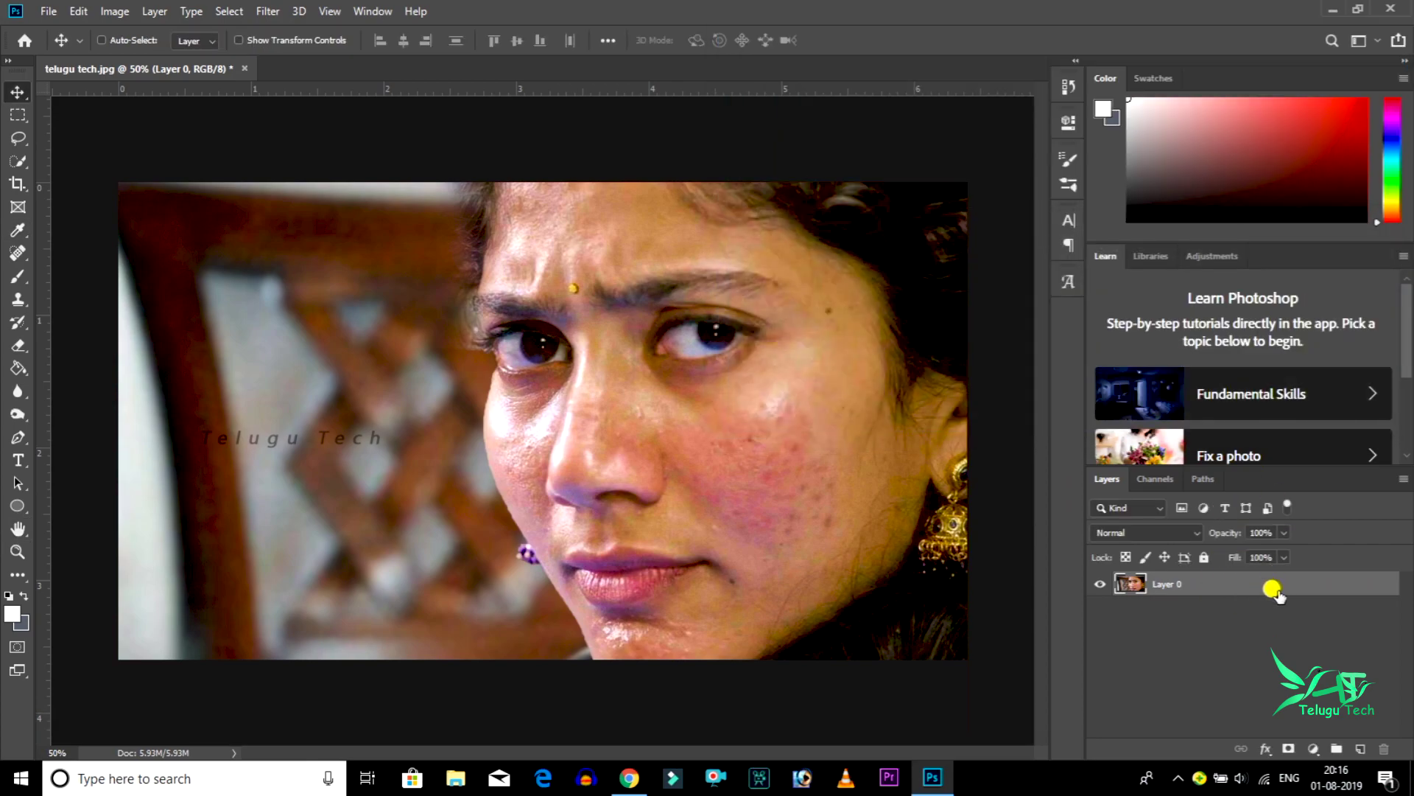
key("ctrl+j")
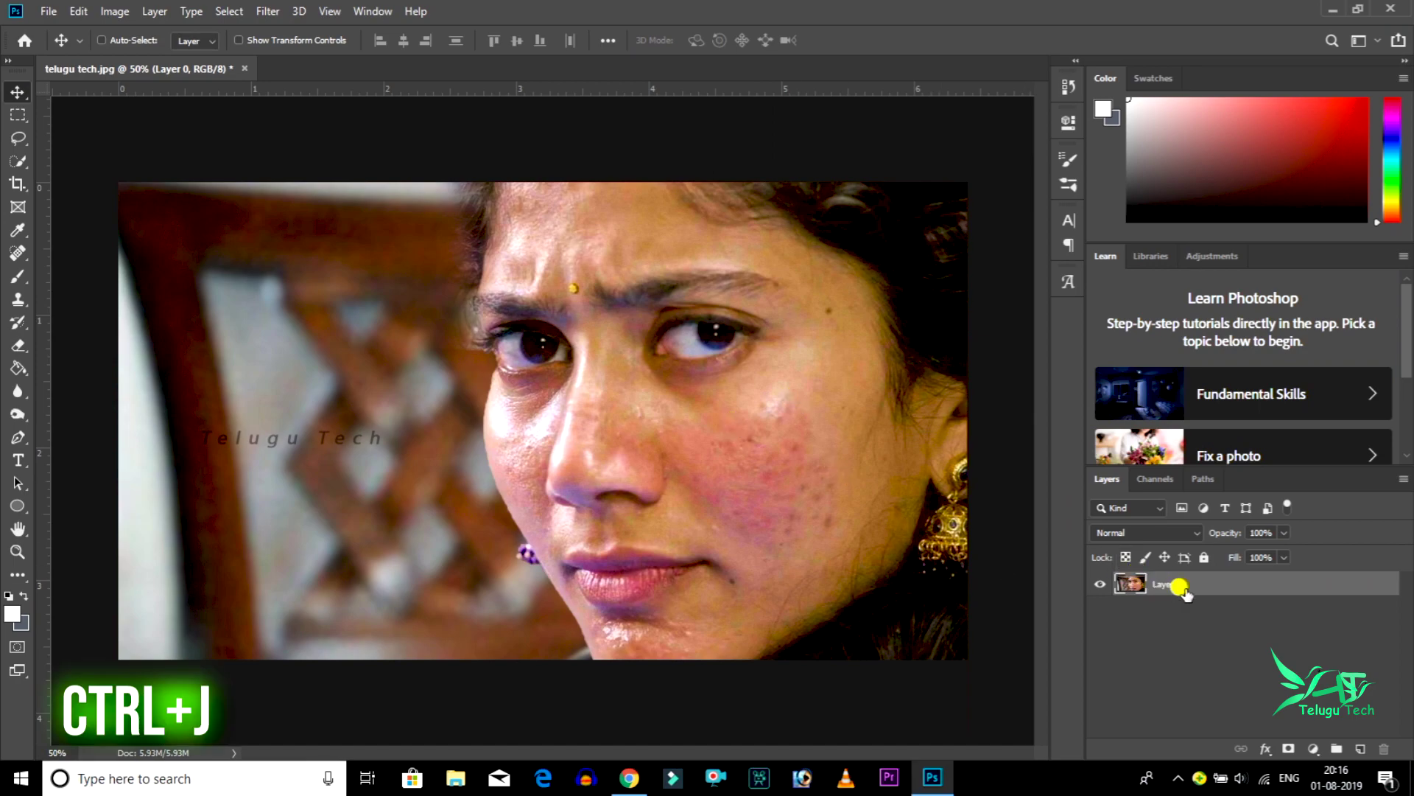
key("j")
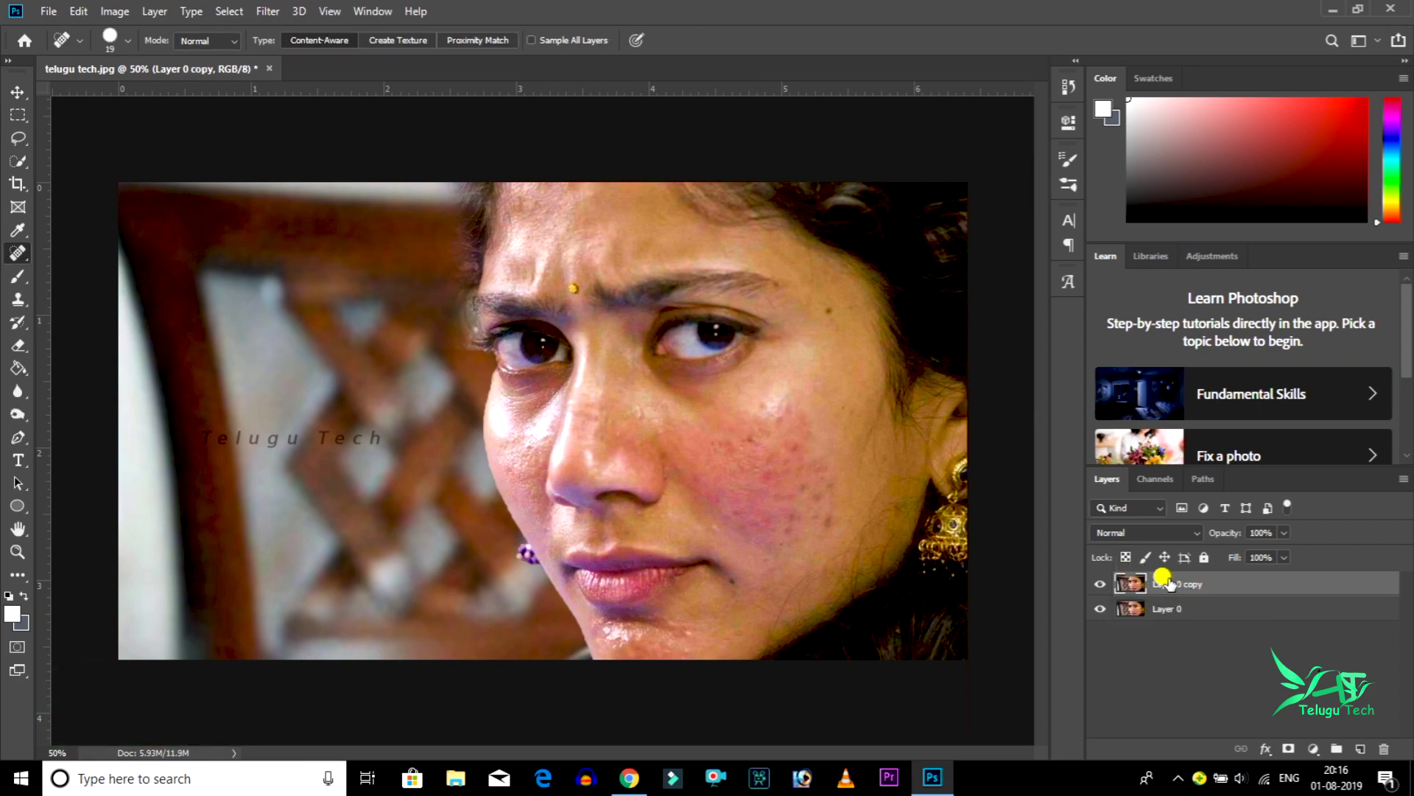
Convert Layer 0 copy to a smart object, duplicate it as hidden Layer 0 copy 2, and reselect Layer 0 copy
right_click(1172, 584)
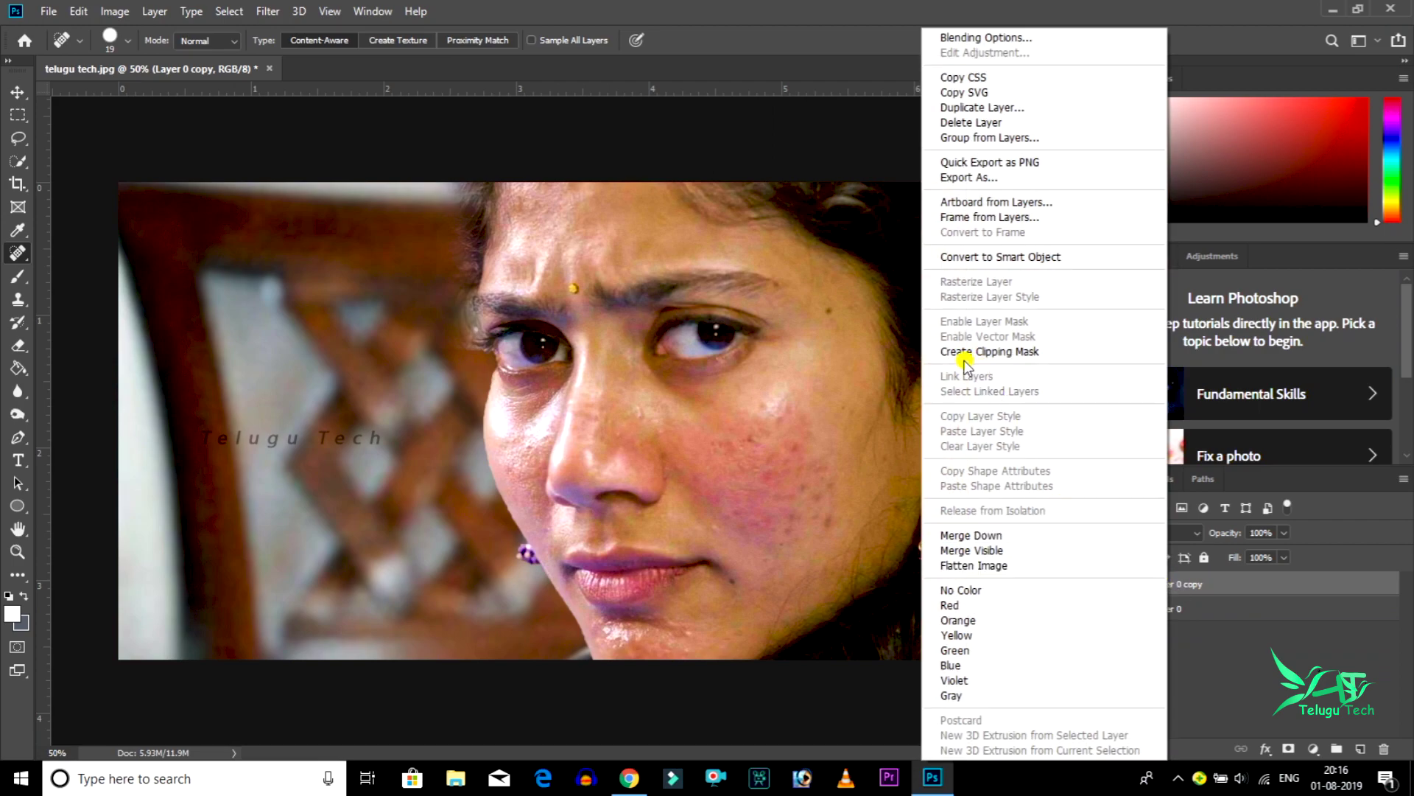
left_click(1028, 258)
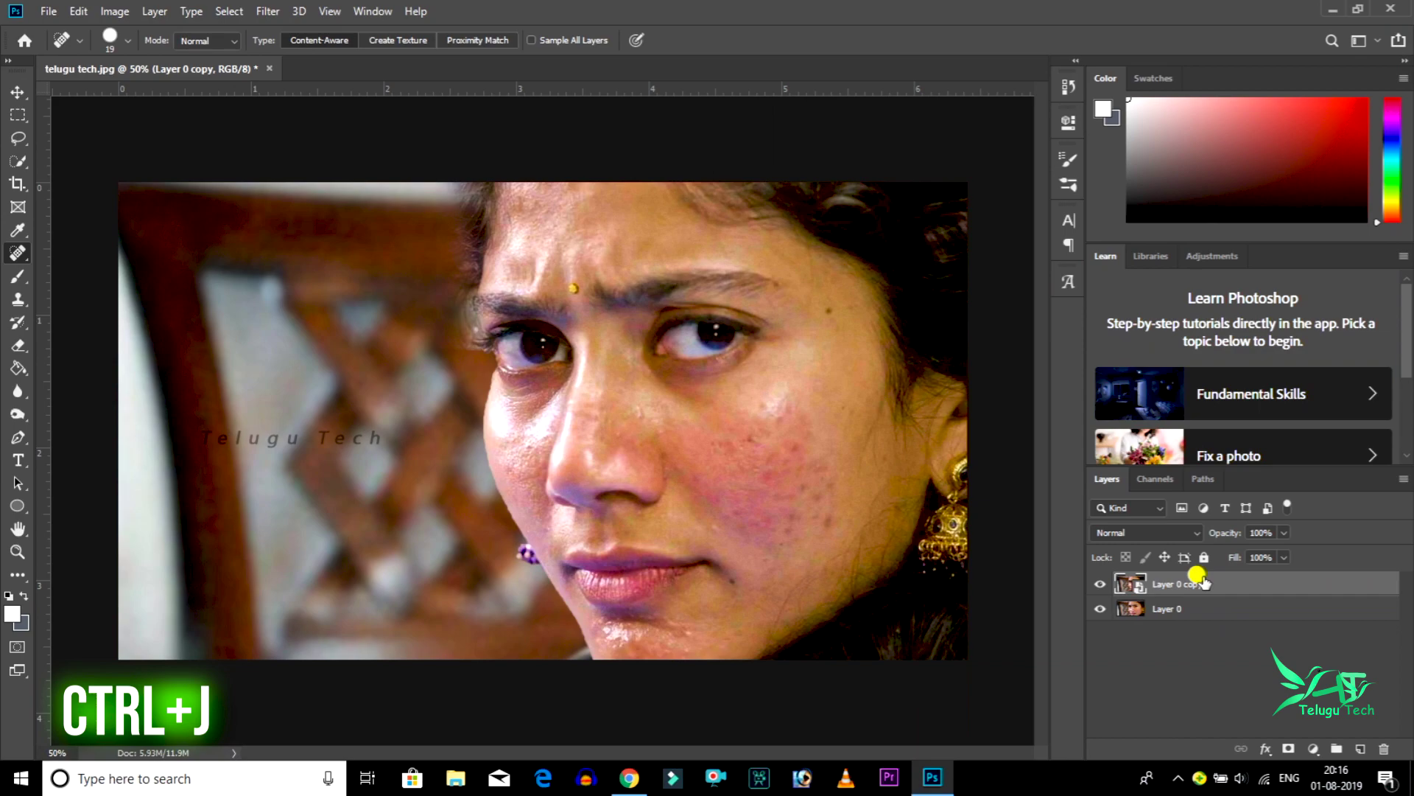
key("ctrl+j")
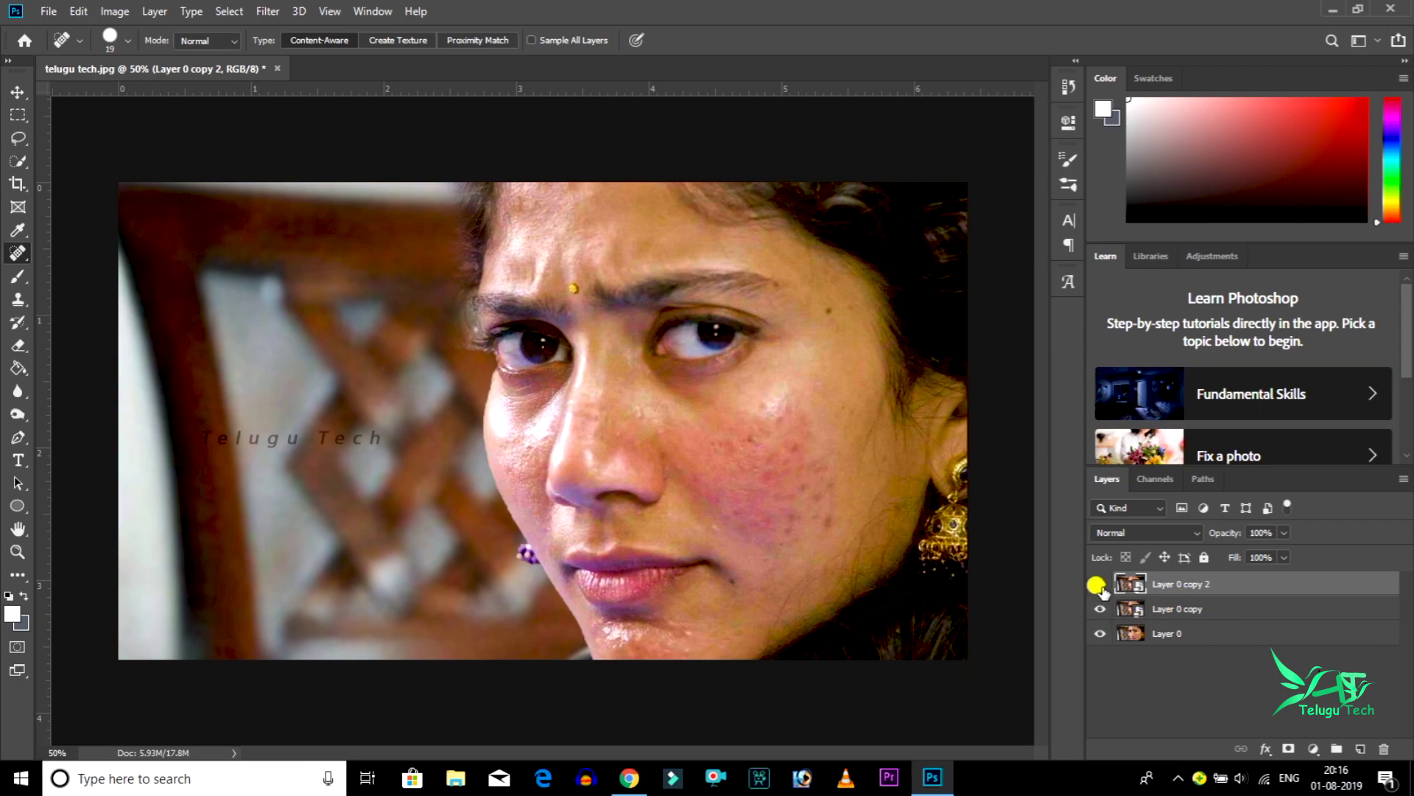
left_click(1100, 585)
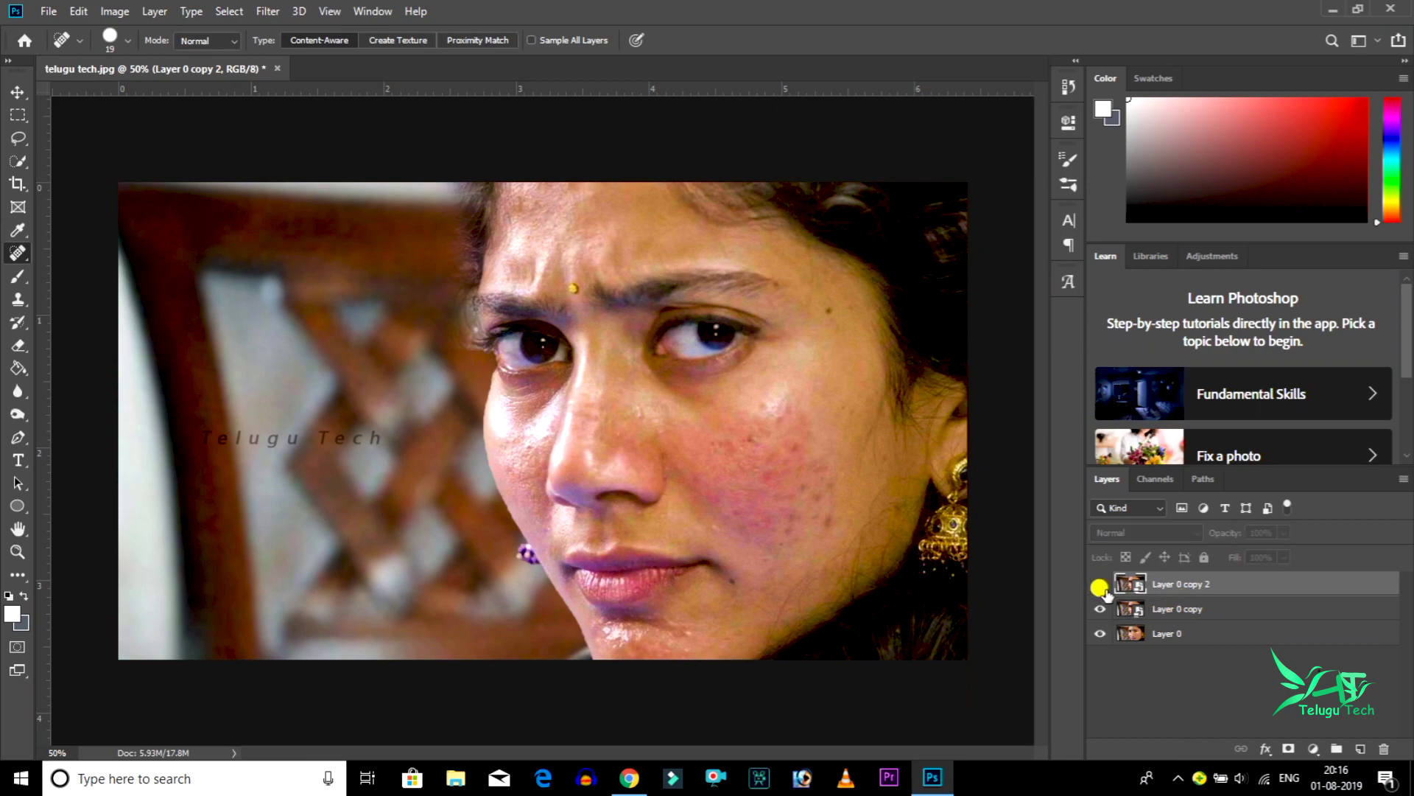
left_click(1190, 600)
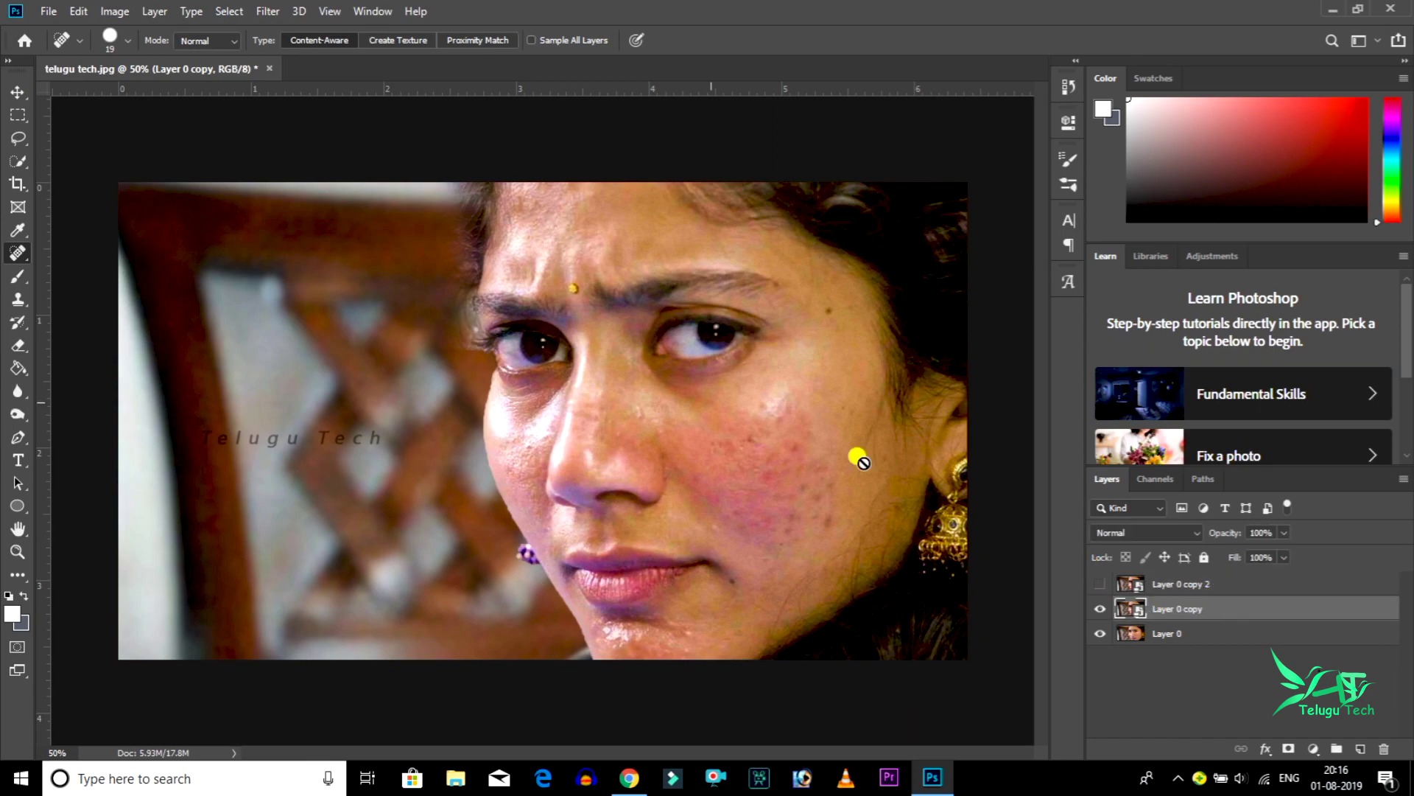
left_click(268, 11)
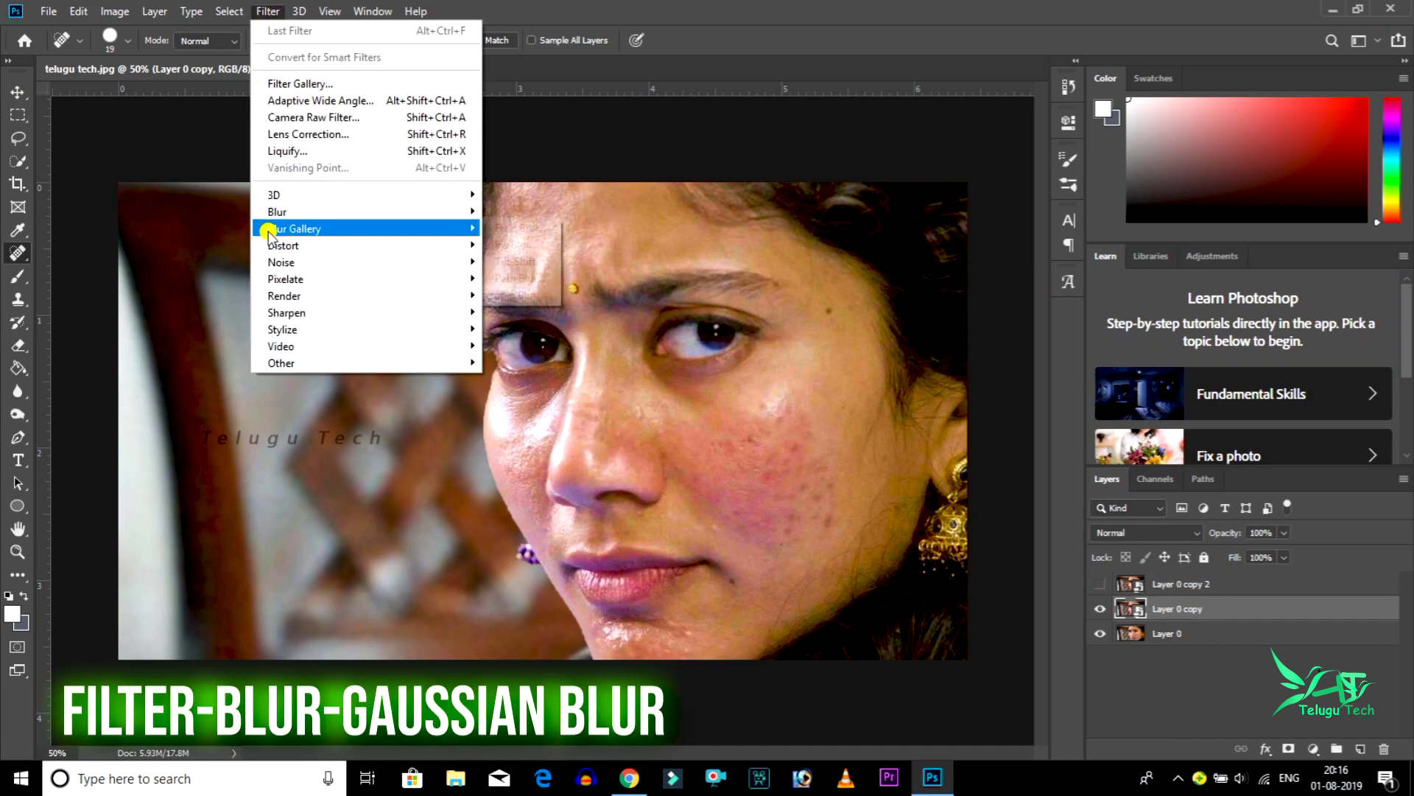
mouse_move(365, 210)
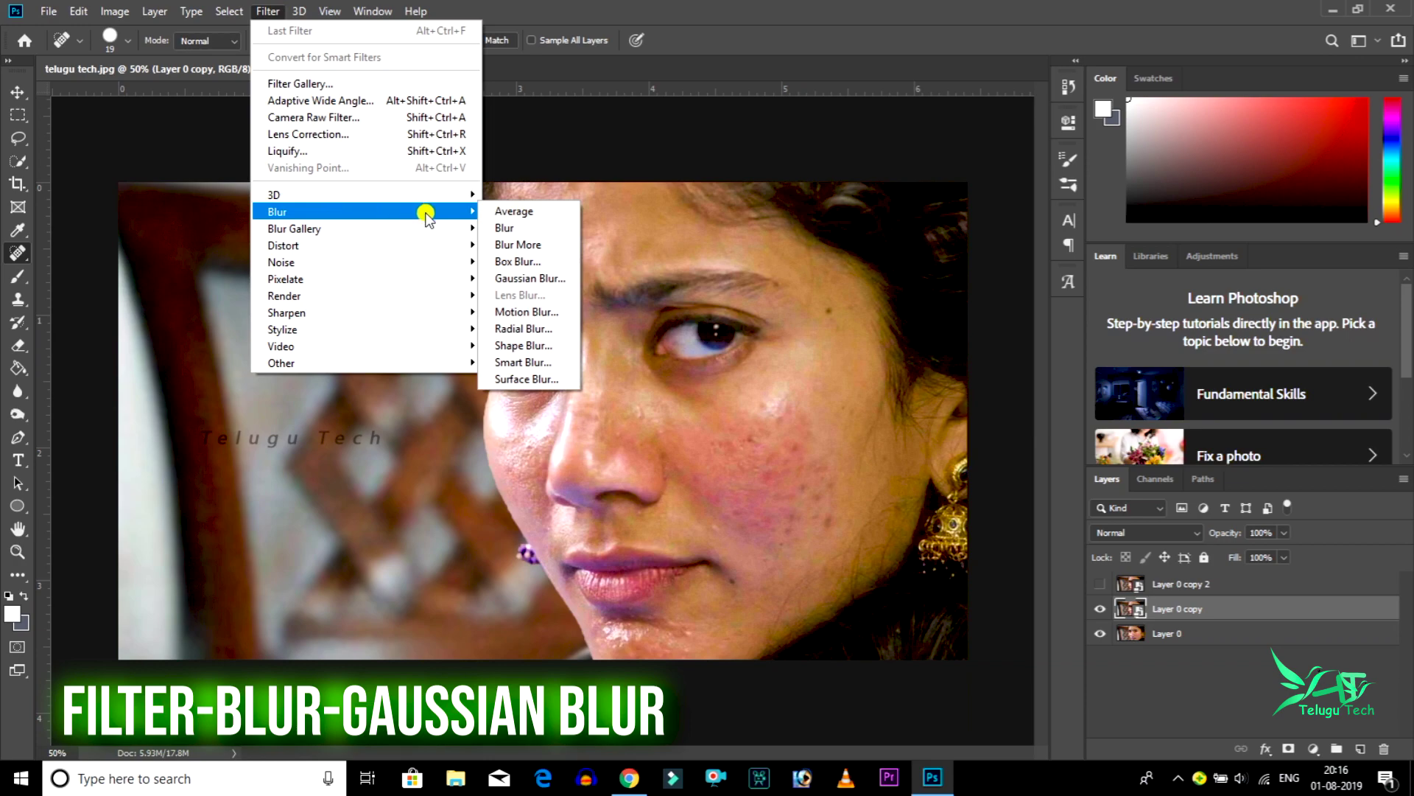
Apply a Gaussian Blur smart filter of about 9.6 pixels to Layer 0 copy
left_click(528, 277)
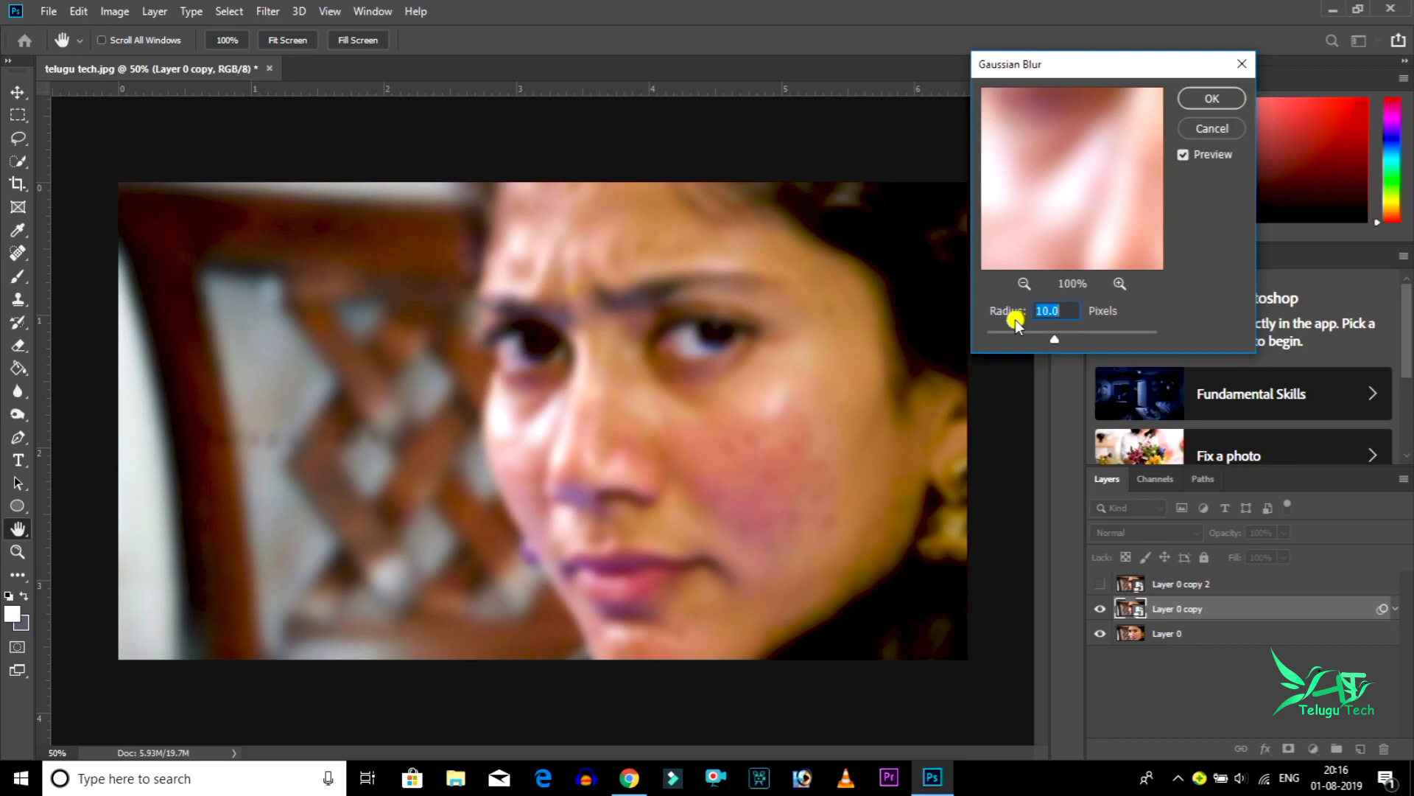
left_click(595, 279)
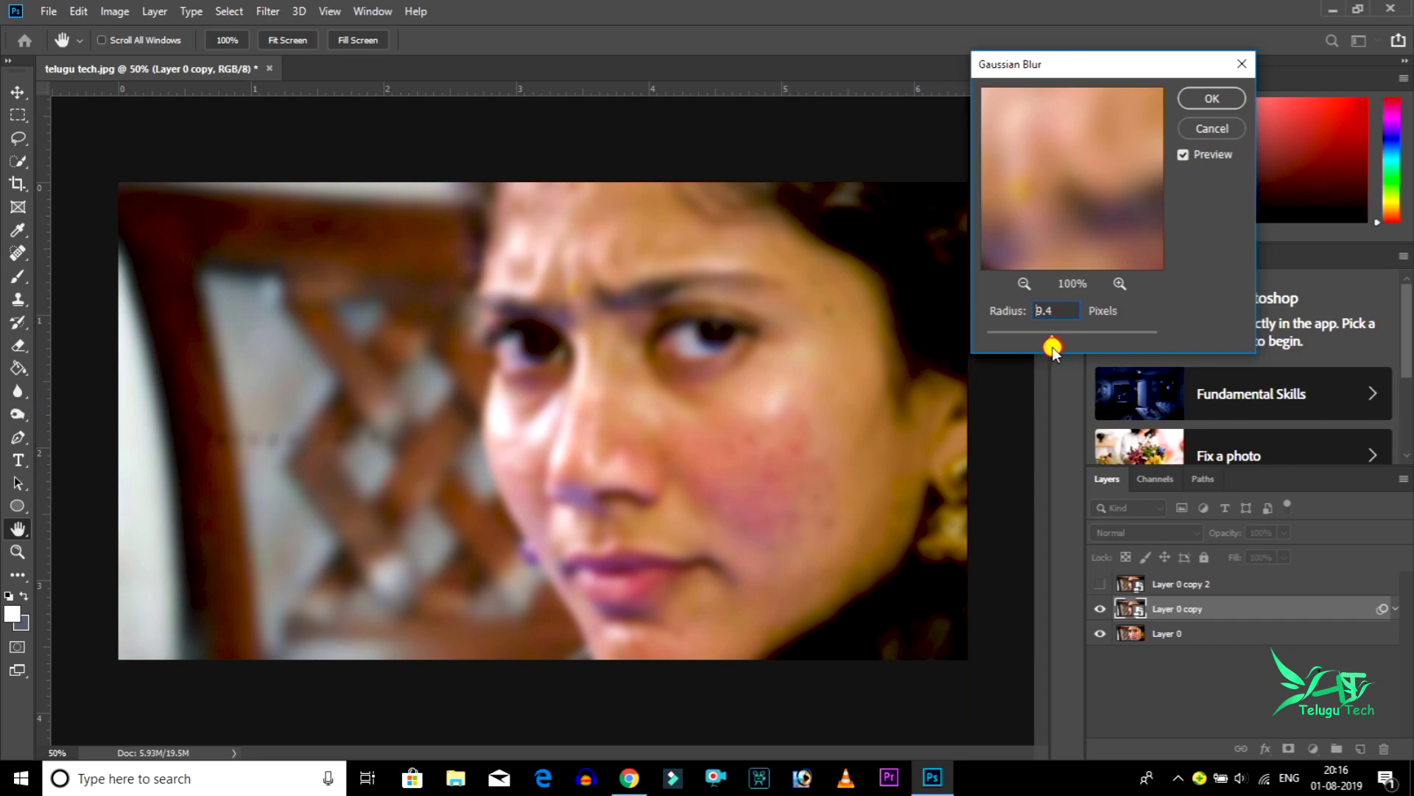
left_click_drag(1054, 350, 1053, 350)
left_click(692, 354)
left_click(1214, 99)
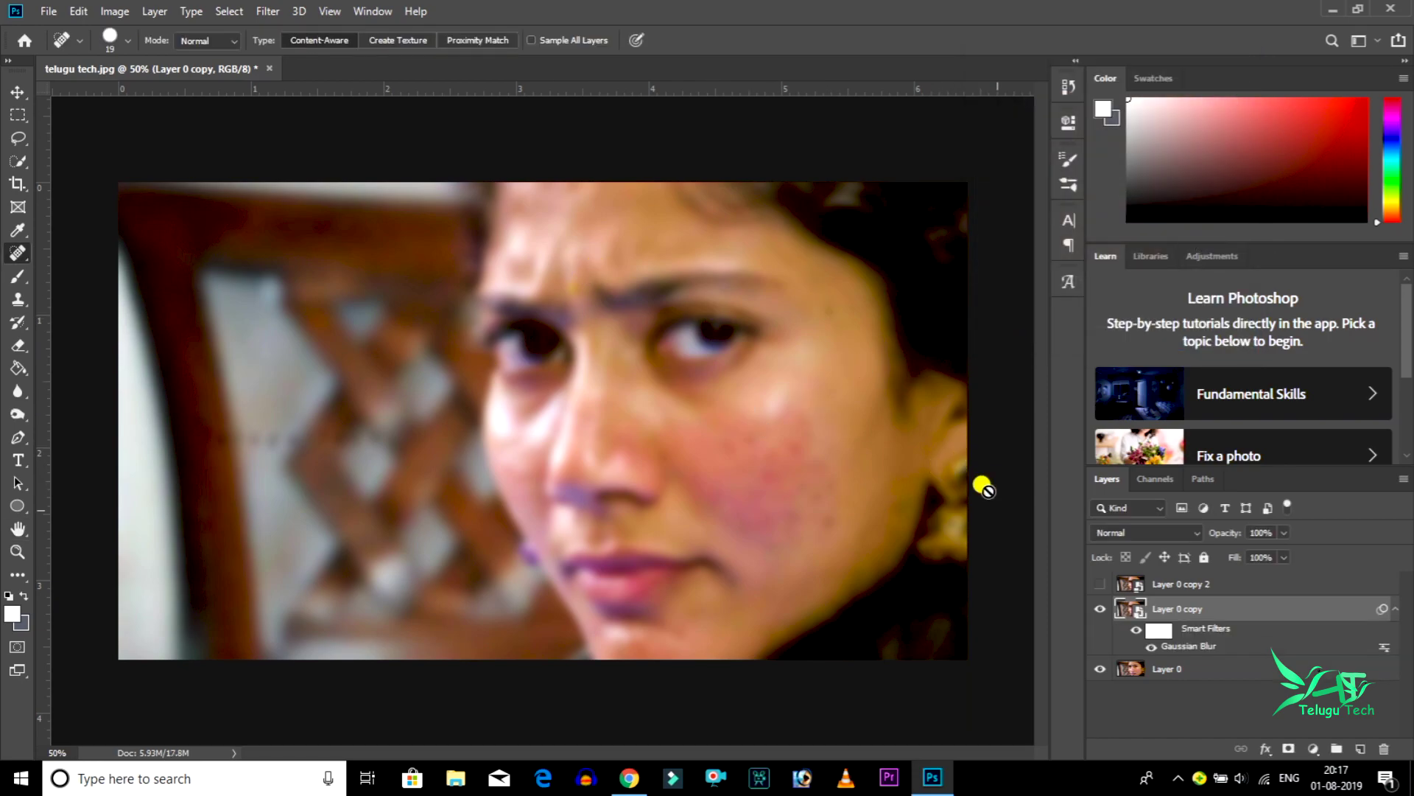
Show and select Layer 0 copy 2, then apply a High Pass smart filter with 2.5-pixel radius
left_click(1099, 585)
left_click(1170, 585)
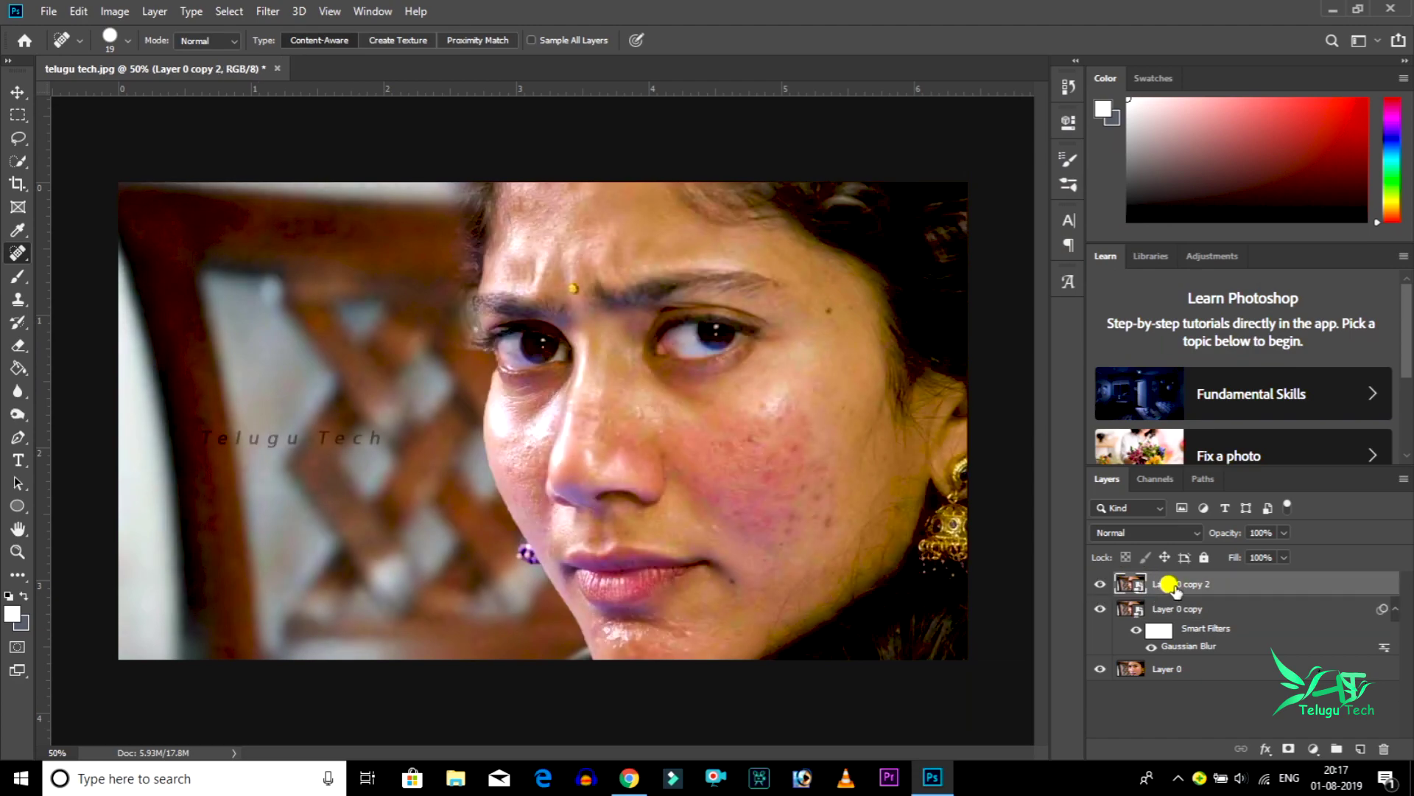
left_click(267, 12)
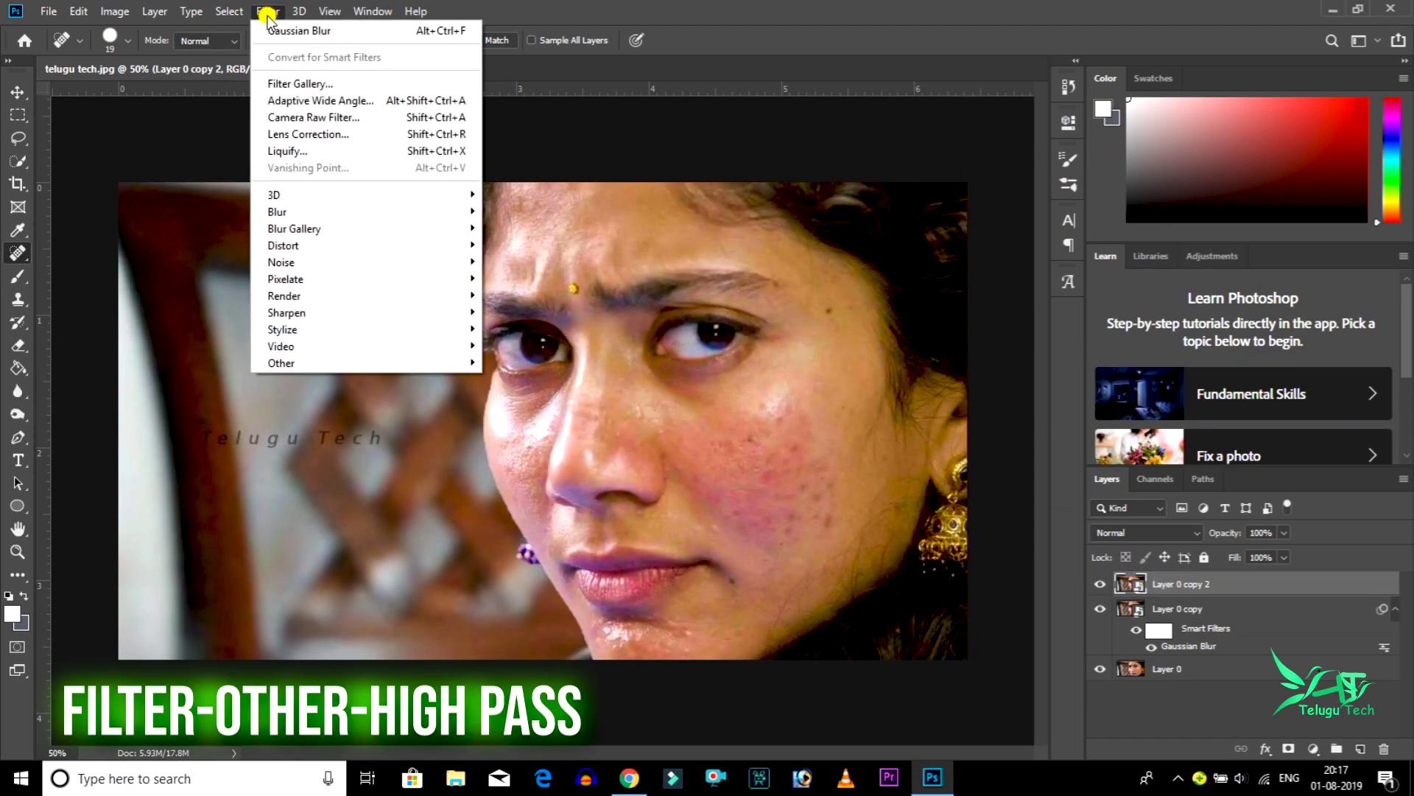
mouse_move(281, 362)
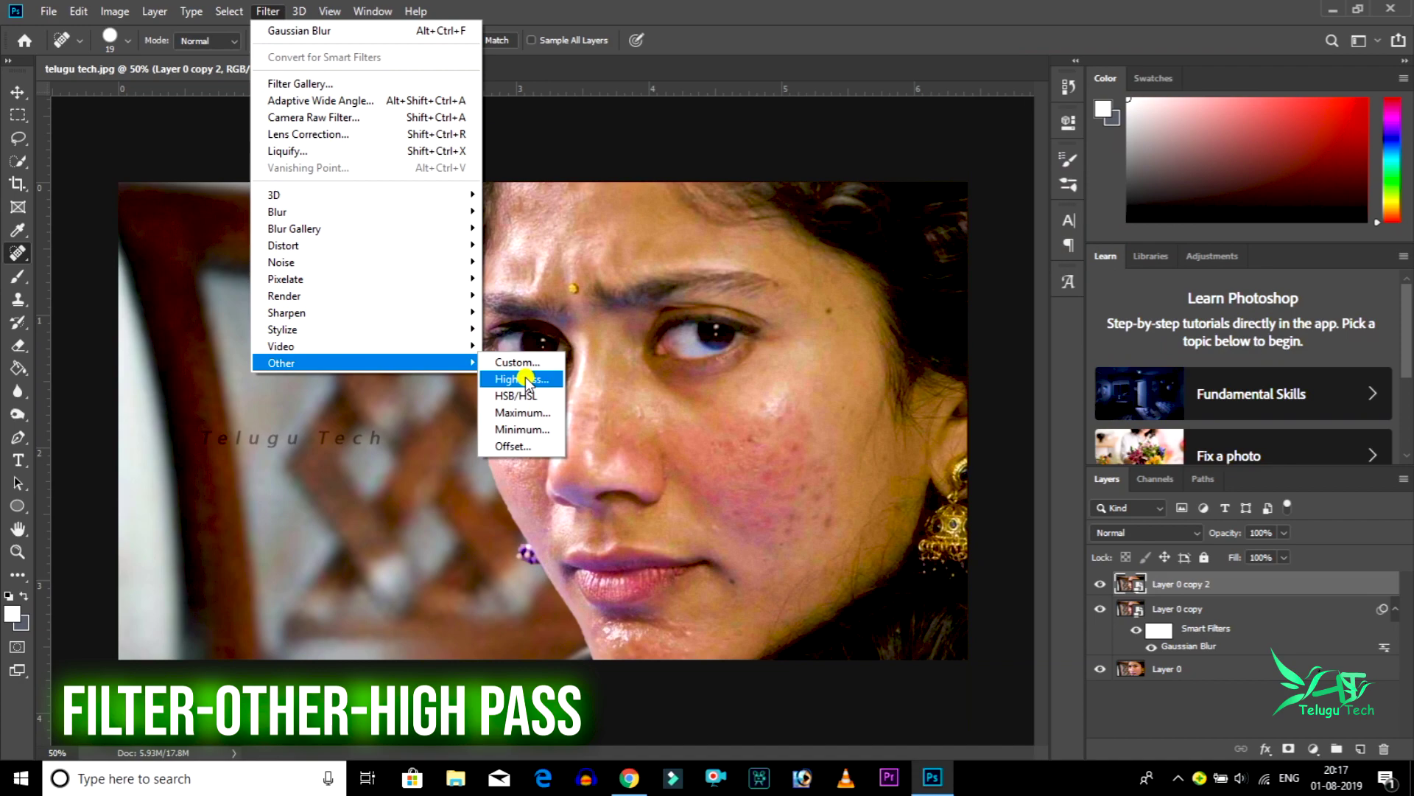
left_click(528, 379)
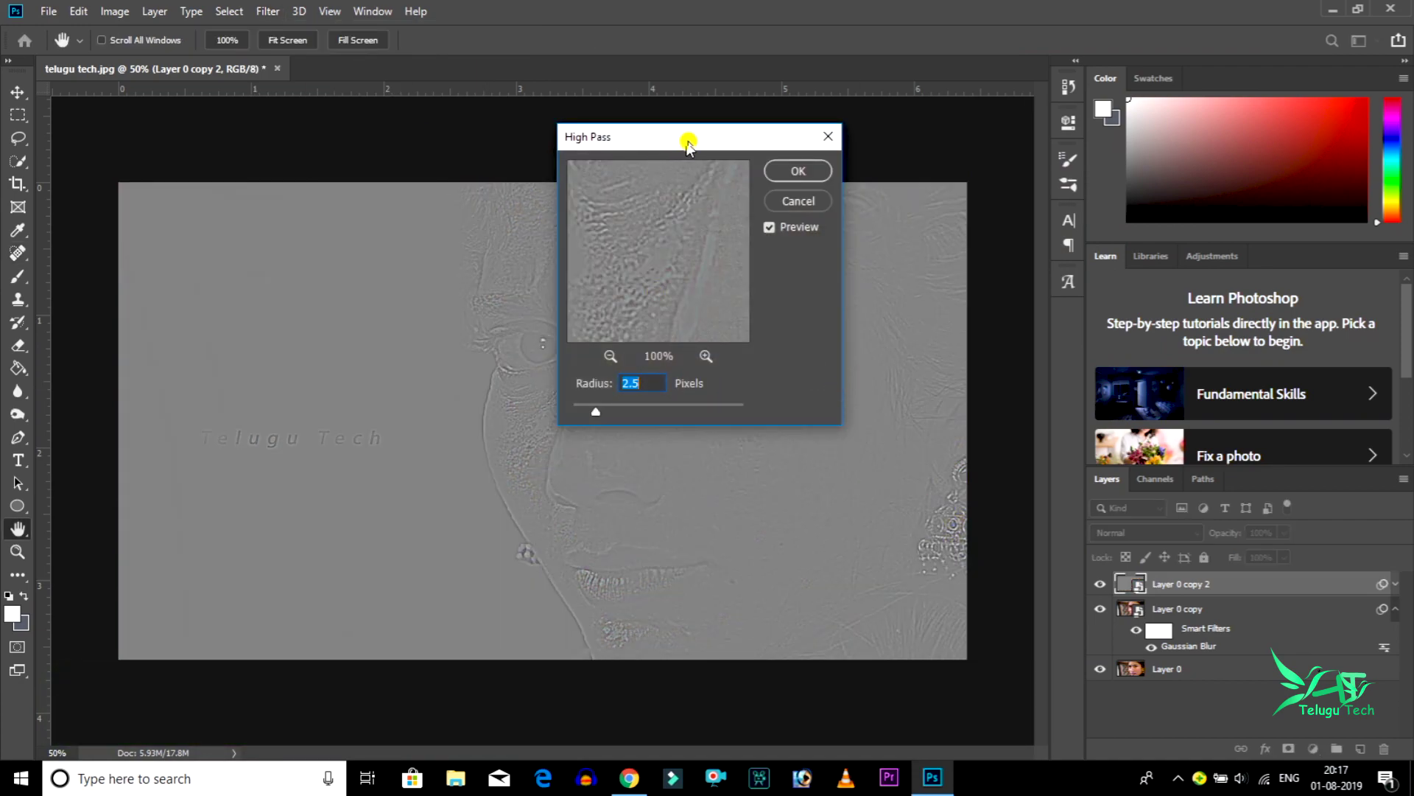
left_click_drag(685, 140, 1257, 54)
left_click(1149, 327)
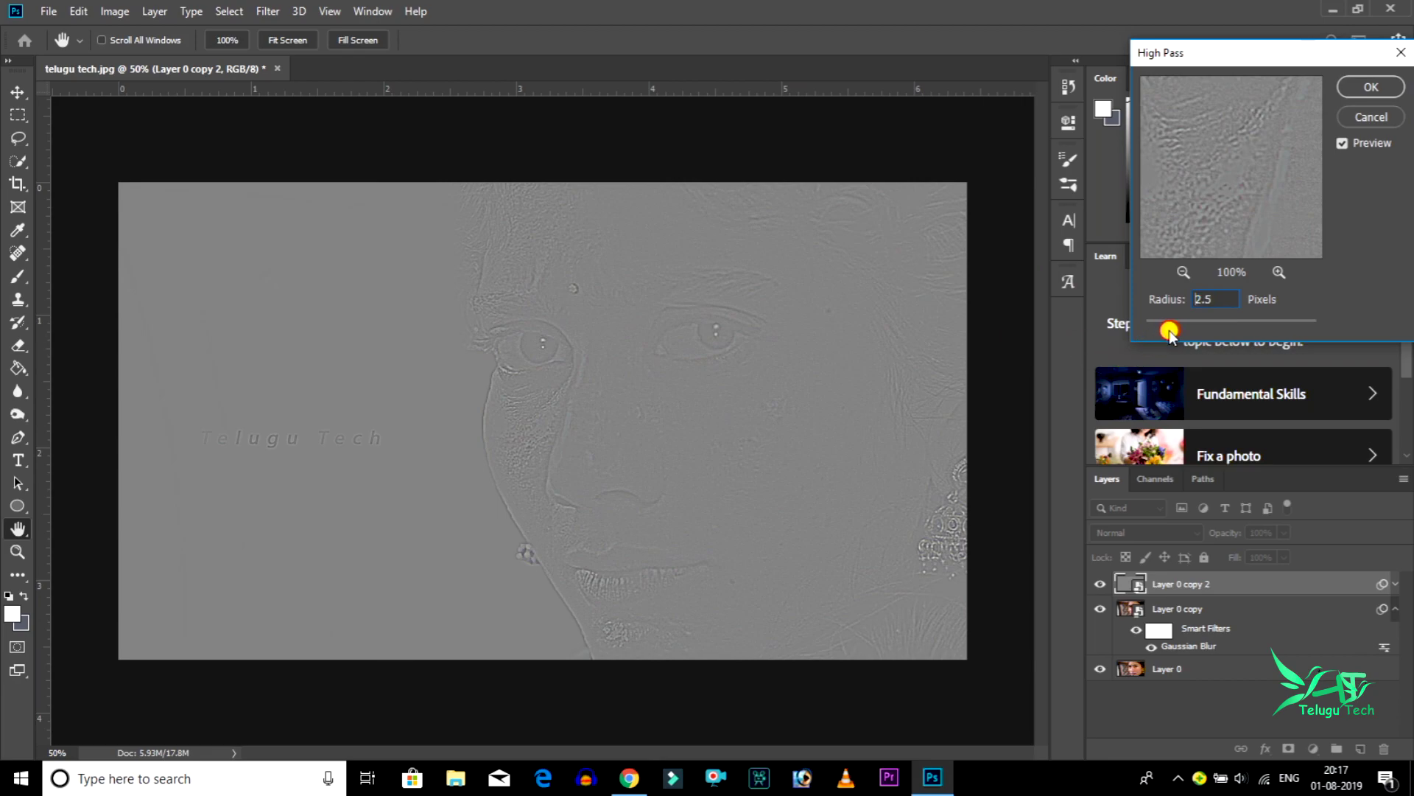
left_click_drag(1169, 335, 1169, 332)
left_click(1342, 143)
left_click(1372, 87)
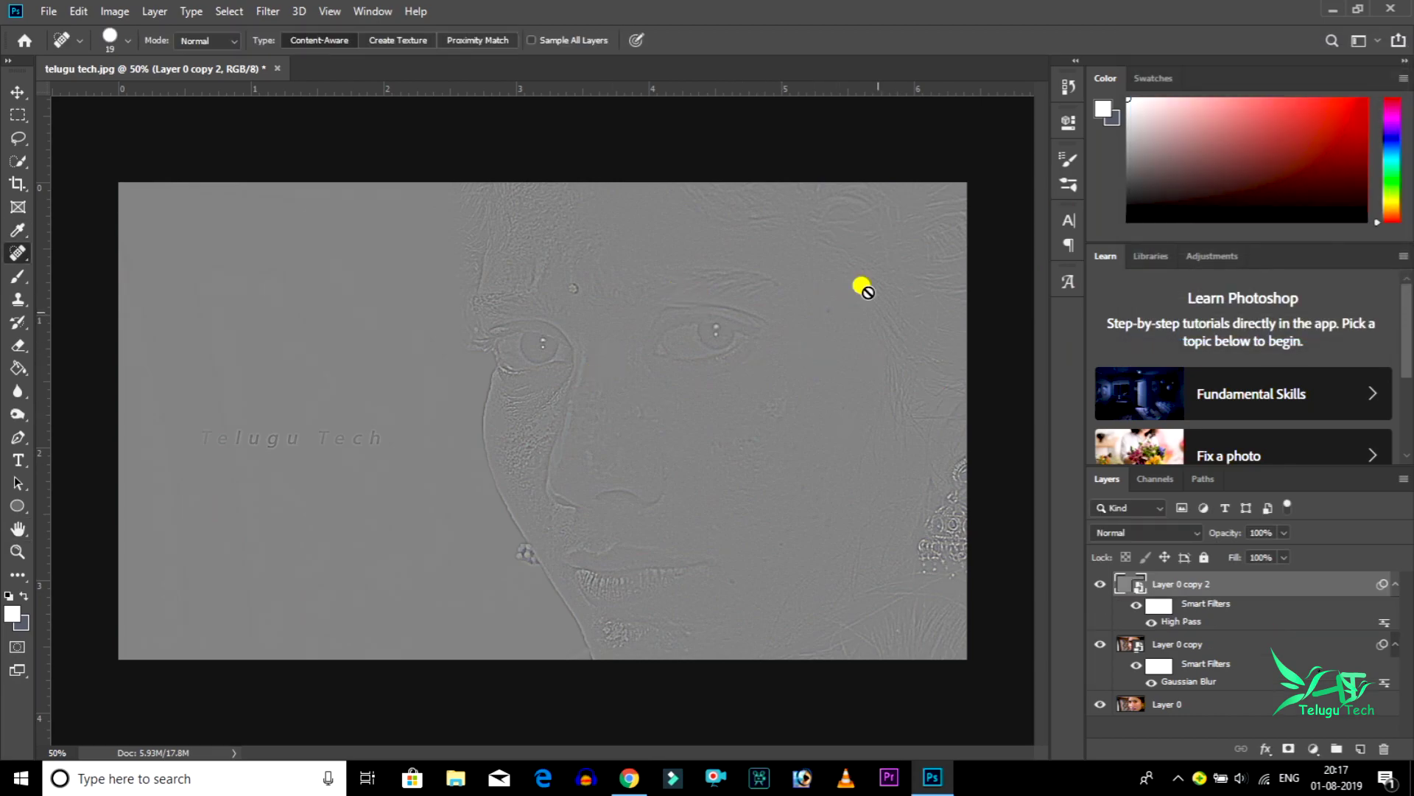
left_click(1191, 530)
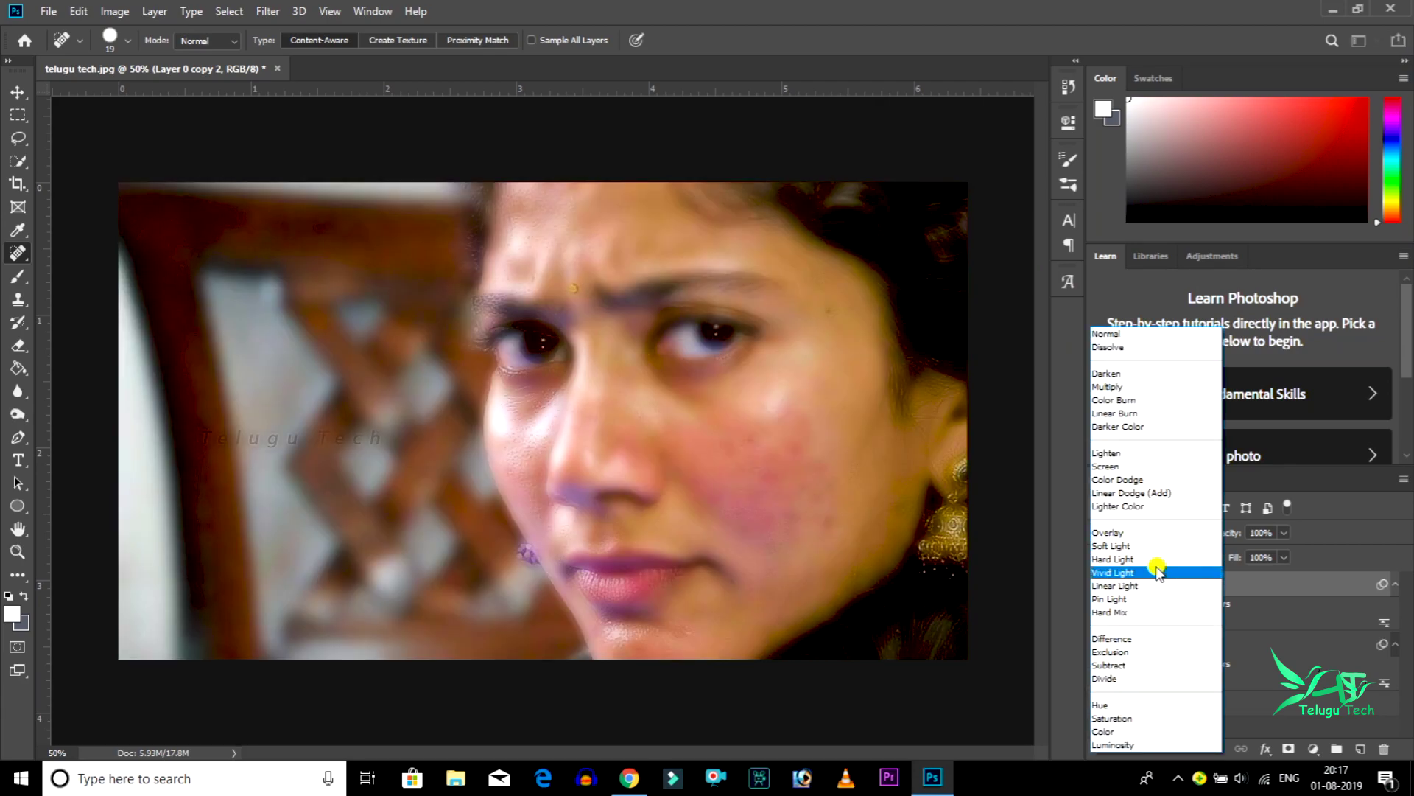
Set Layer 0 copy 2 to Vivid Light and group it with Layer 0 copy as Group 1
left_click(1140, 573)
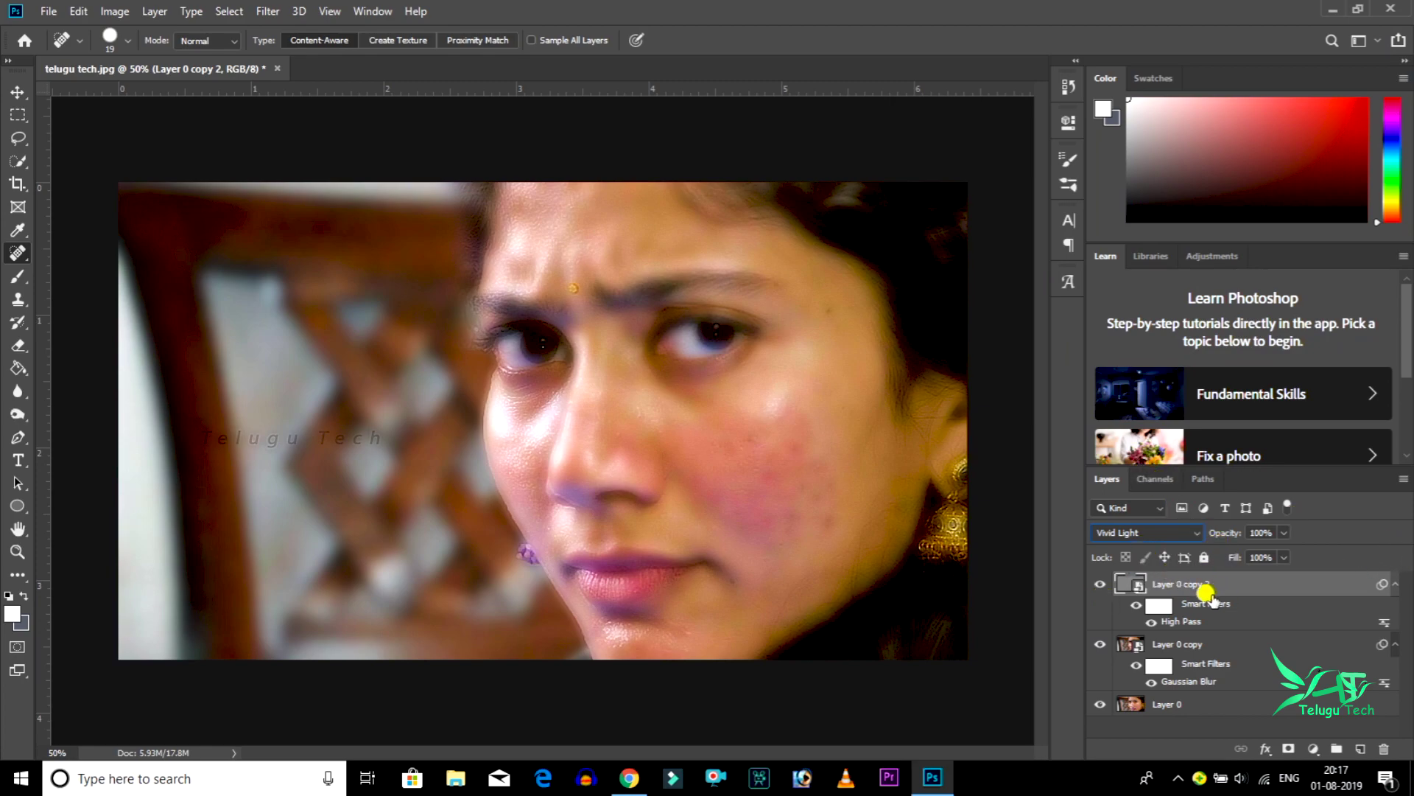
left_click(1190, 646, "ctrl")
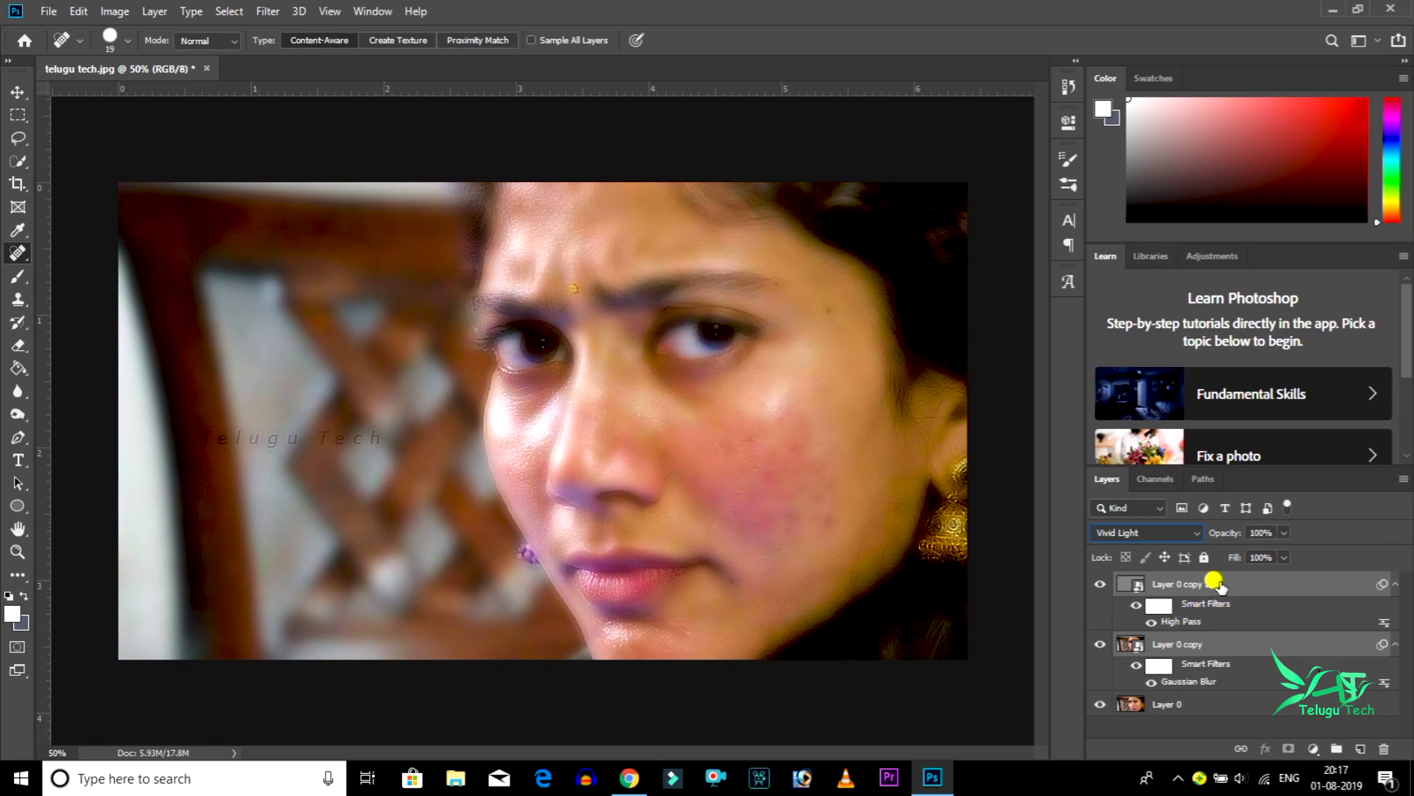
key("ctrl+g")
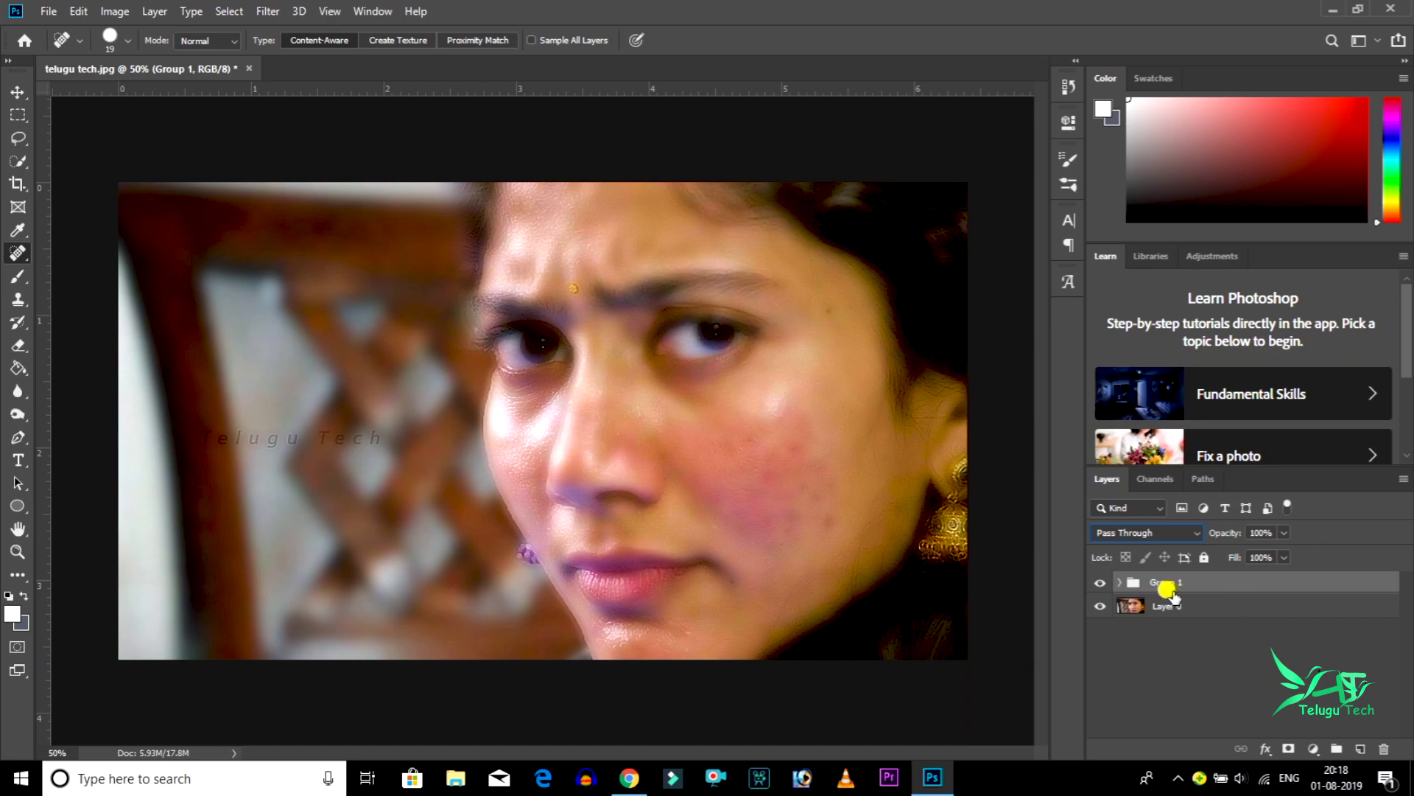
Add a hide-all black mask to Group 1 and pick the Soft Round brush at 150 px
key("alt")
left_click(1286, 748, "alt")
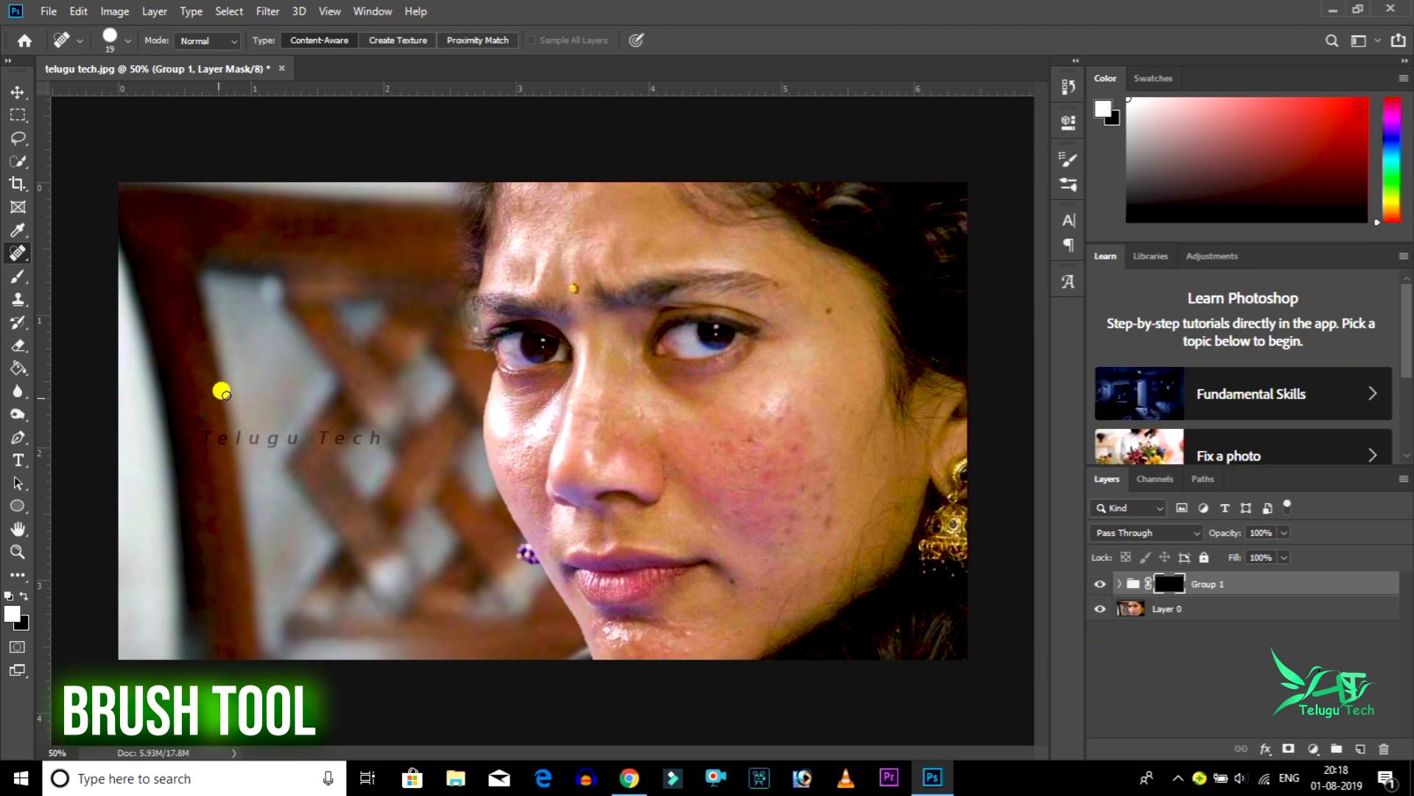
left_click(19, 275)
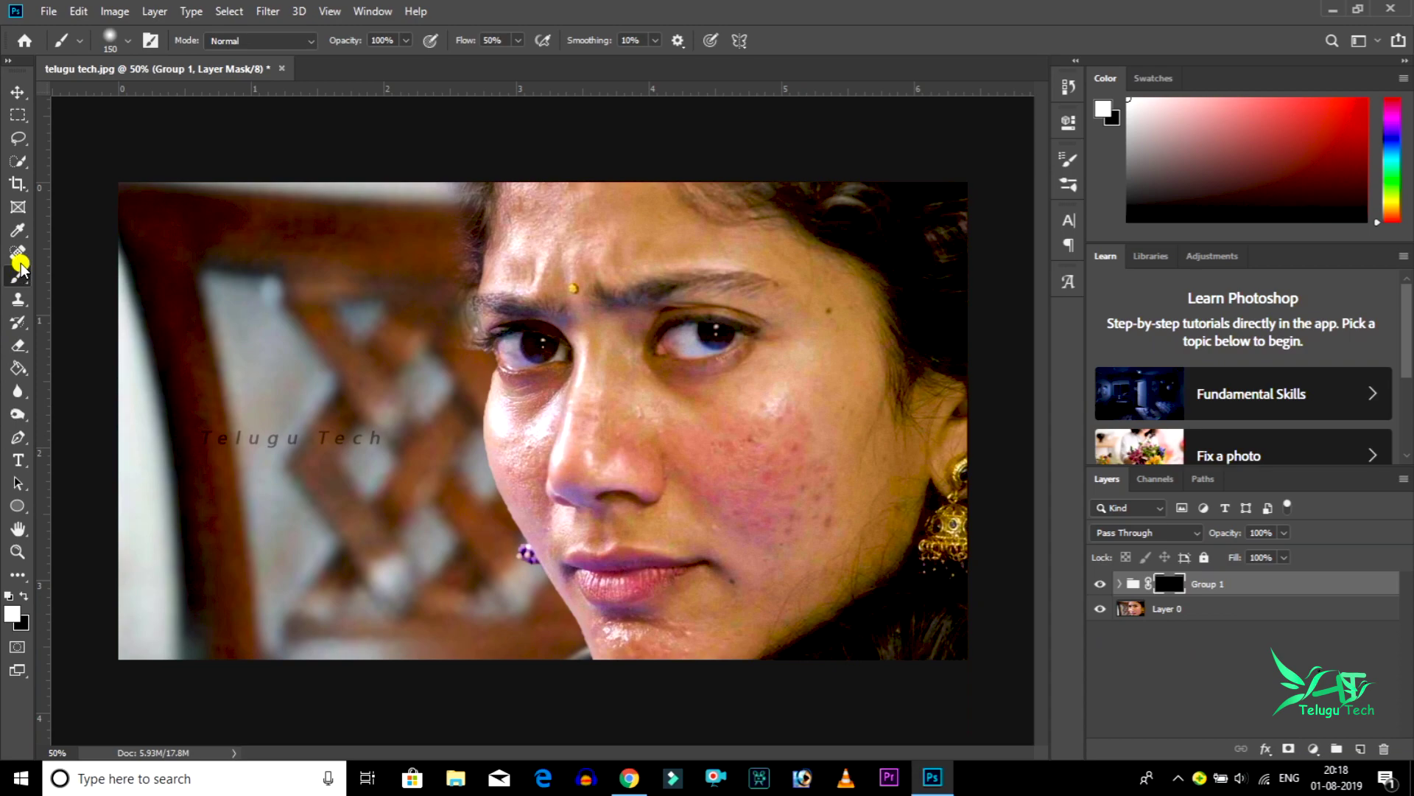
left_click(103, 42)
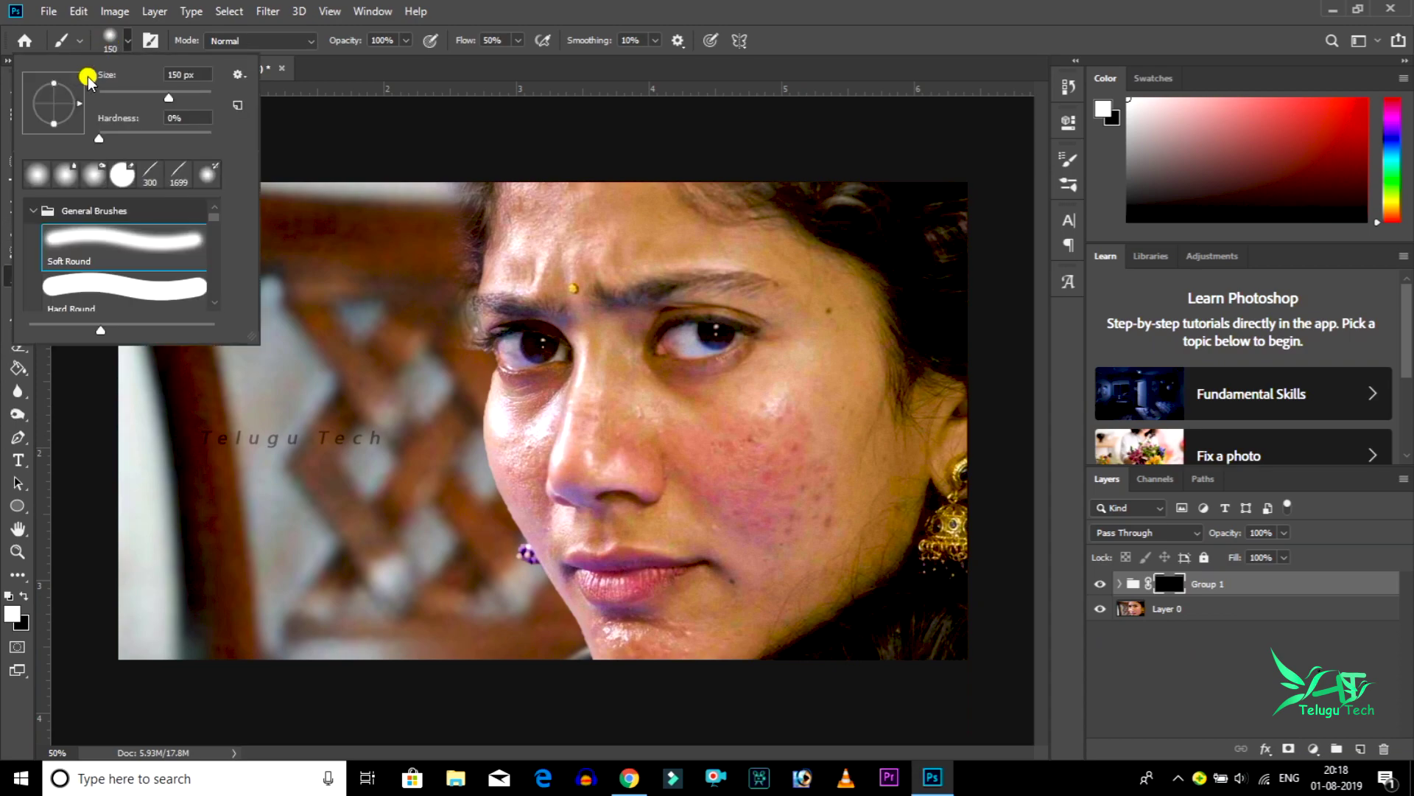
double_click(37, 175)
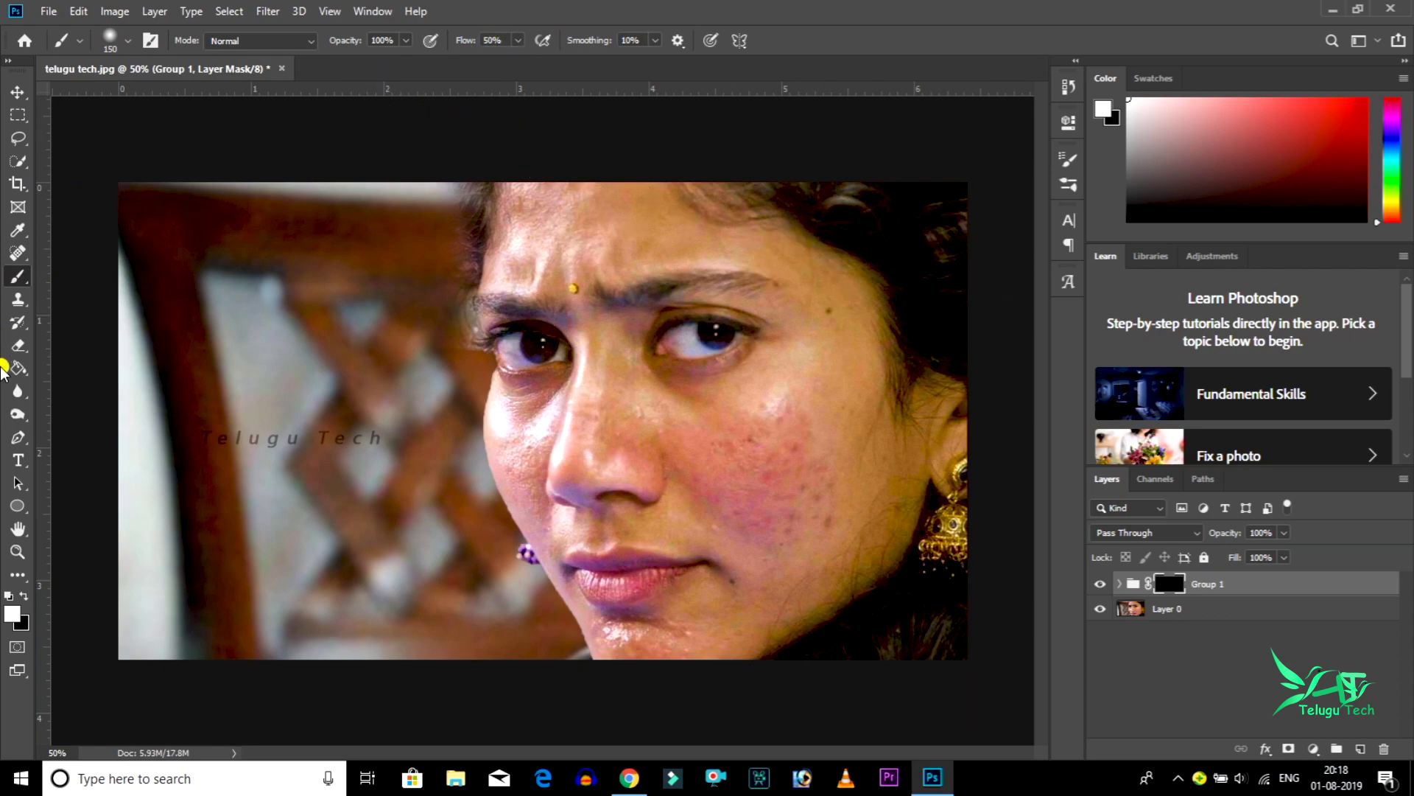
Swap colours and set the foreground colour to white in the Color Picker, keeping black as background
left_click(25, 598)
left_click(24, 598)
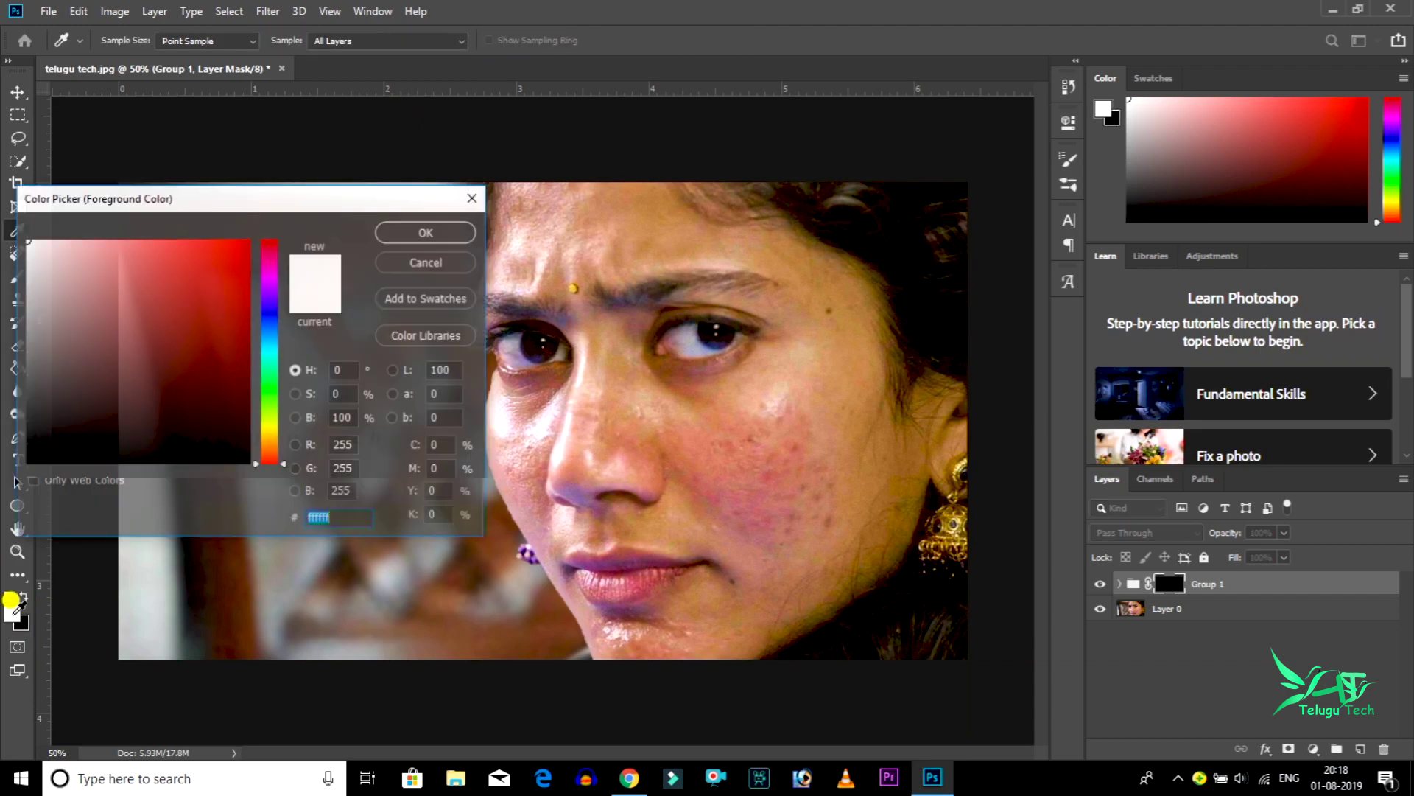
type("f1bebe")
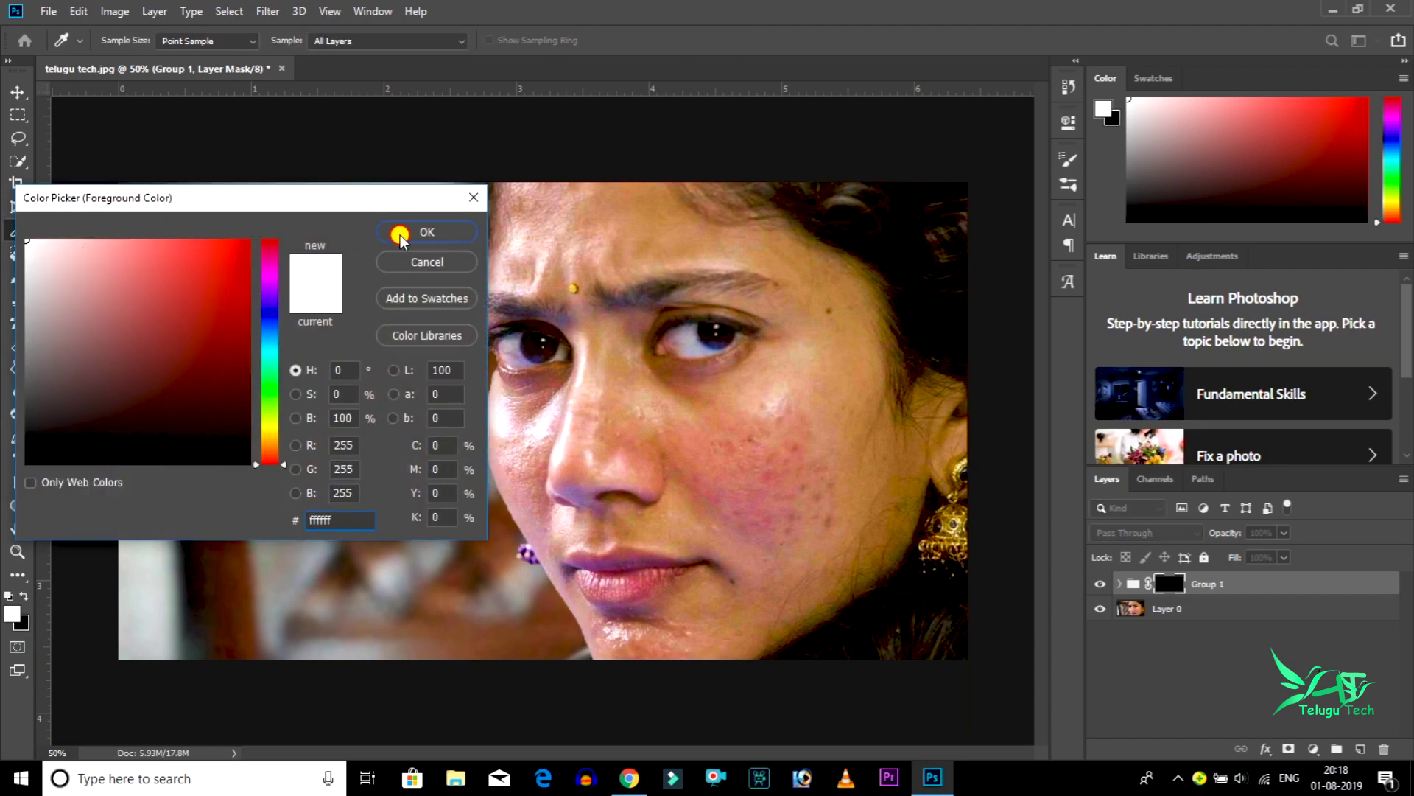
left_click(401, 231)
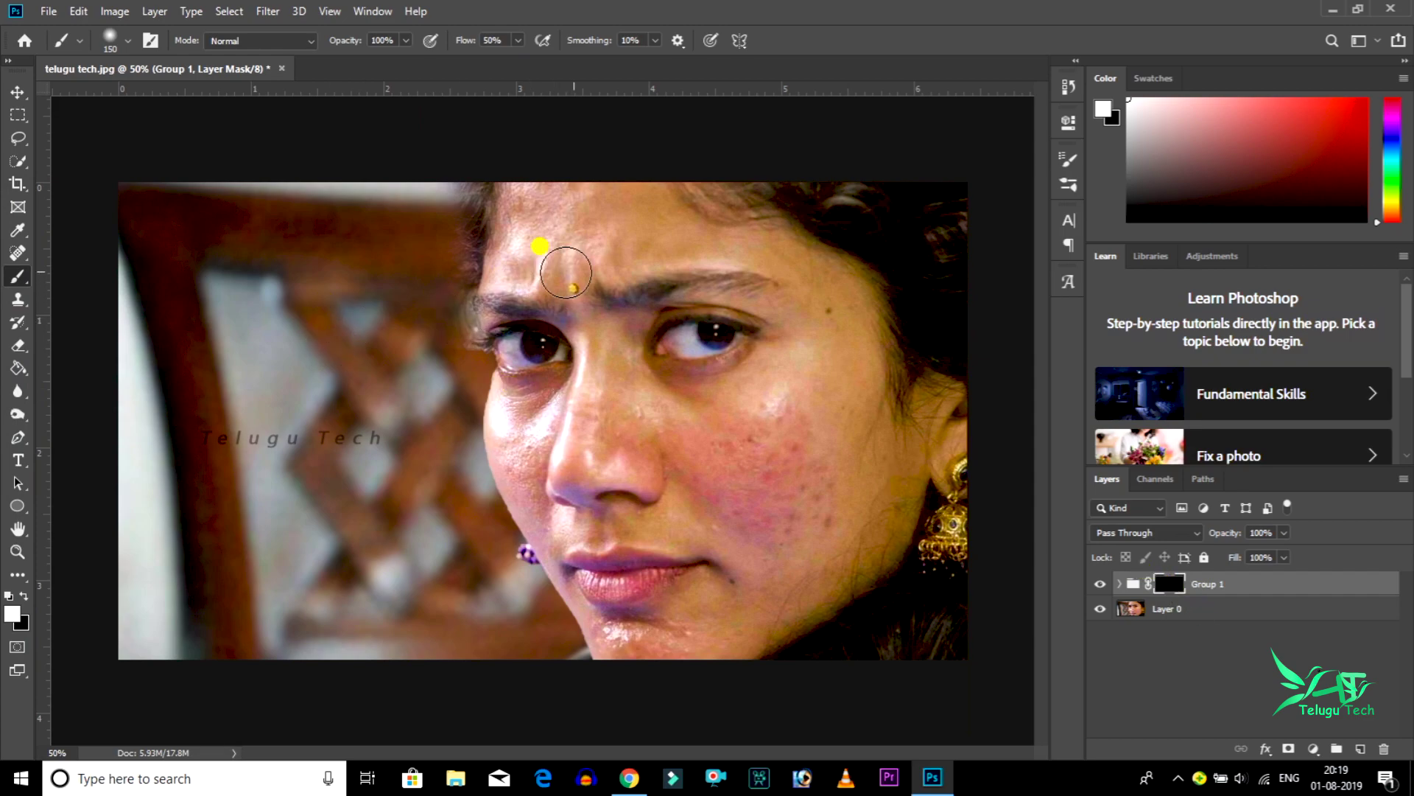
Paint white on Group 1's mask over the cheeks, chin and beside the mouth
mouse_move(803, 495)
left_mouse_down()
mouse_move(728, 481)
mouse_move(820, 498)
left_mouse_up()
mouse_move(833, 531)
left_mouse_down()
mouse_move(800, 422)
mouse_move(806, 441)
left_mouse_up()
left_click_drag(836, 531, 767, 432)
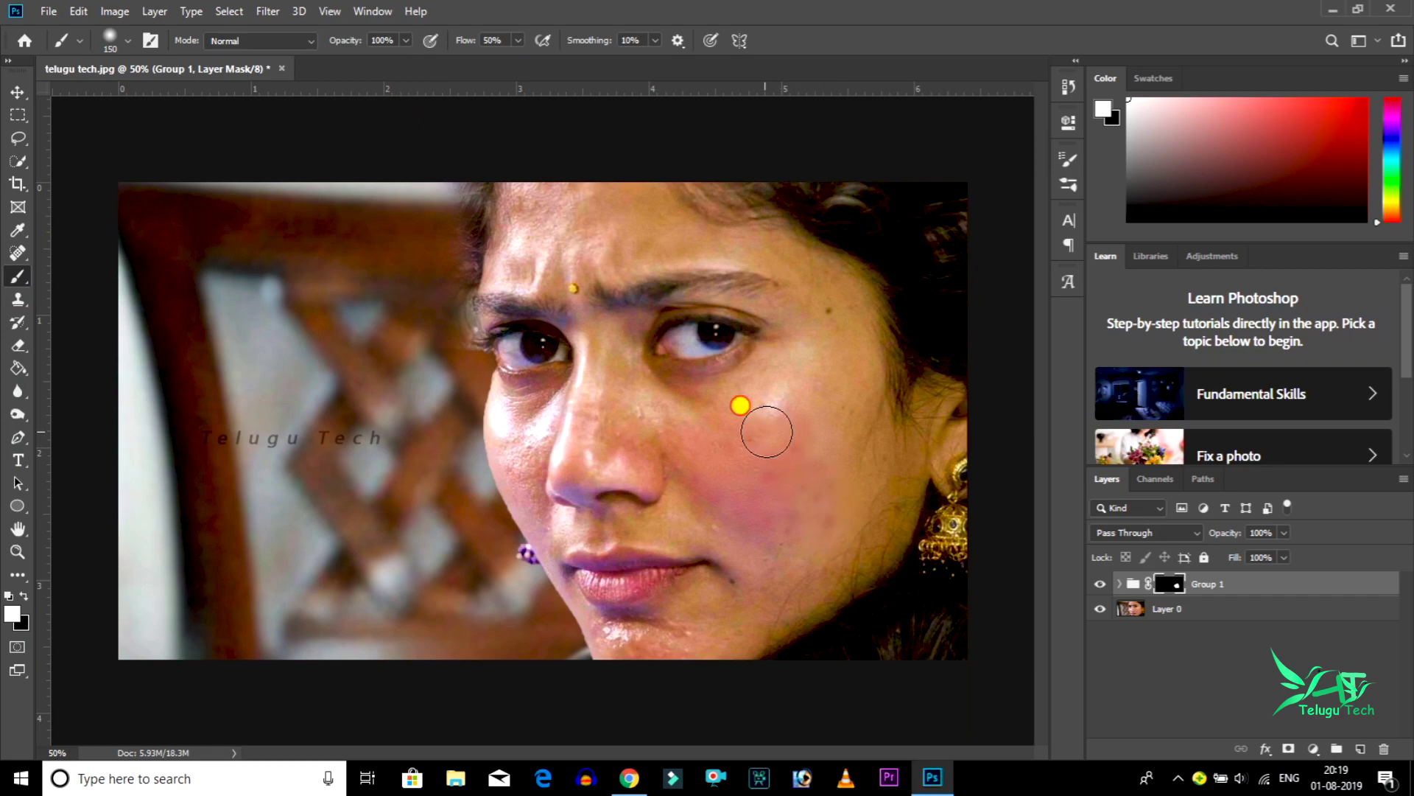
mouse_move(713, 641)
left_mouse_down()
mouse_move(623, 660)
mouse_move(609, 648)
left_mouse_up()
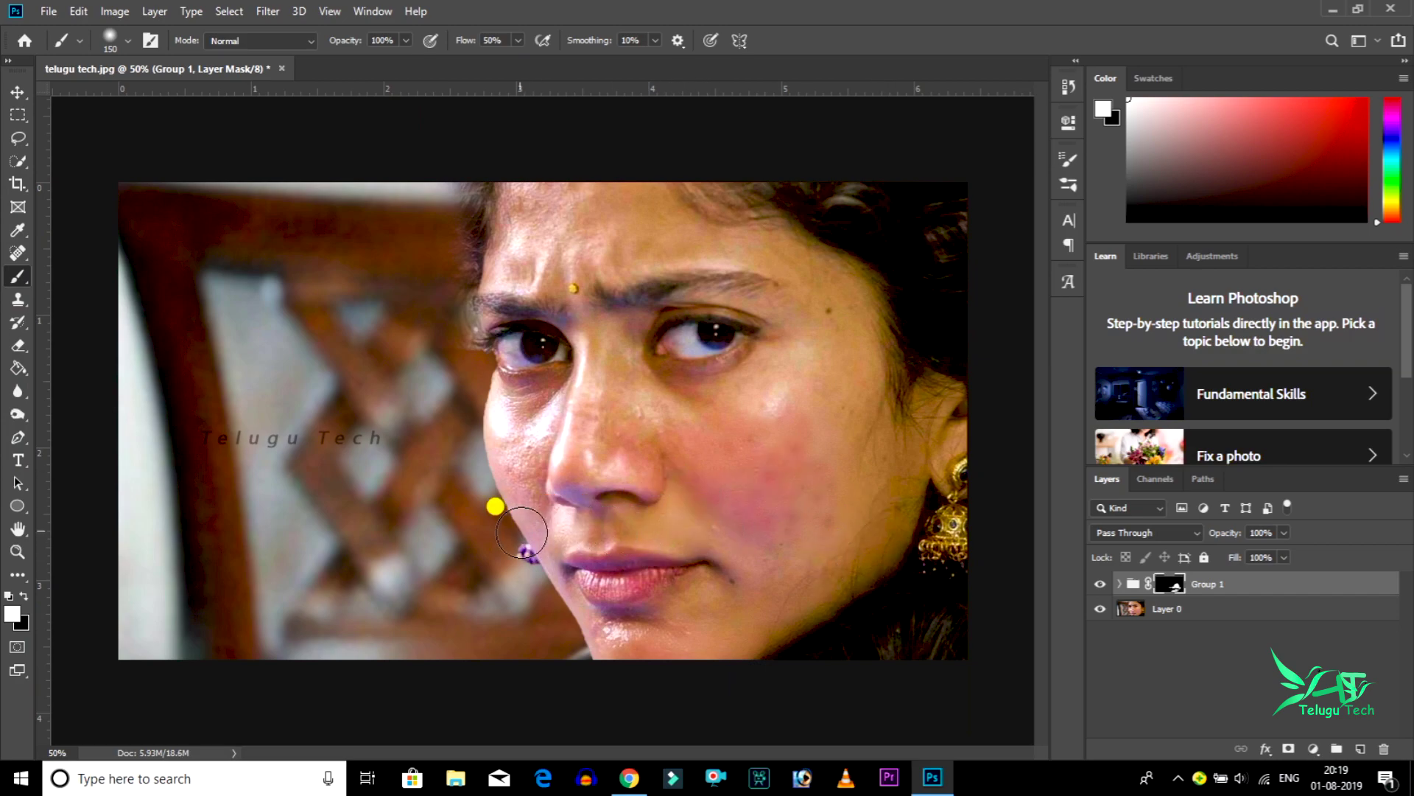
left_click_drag(500, 458, 521, 420)
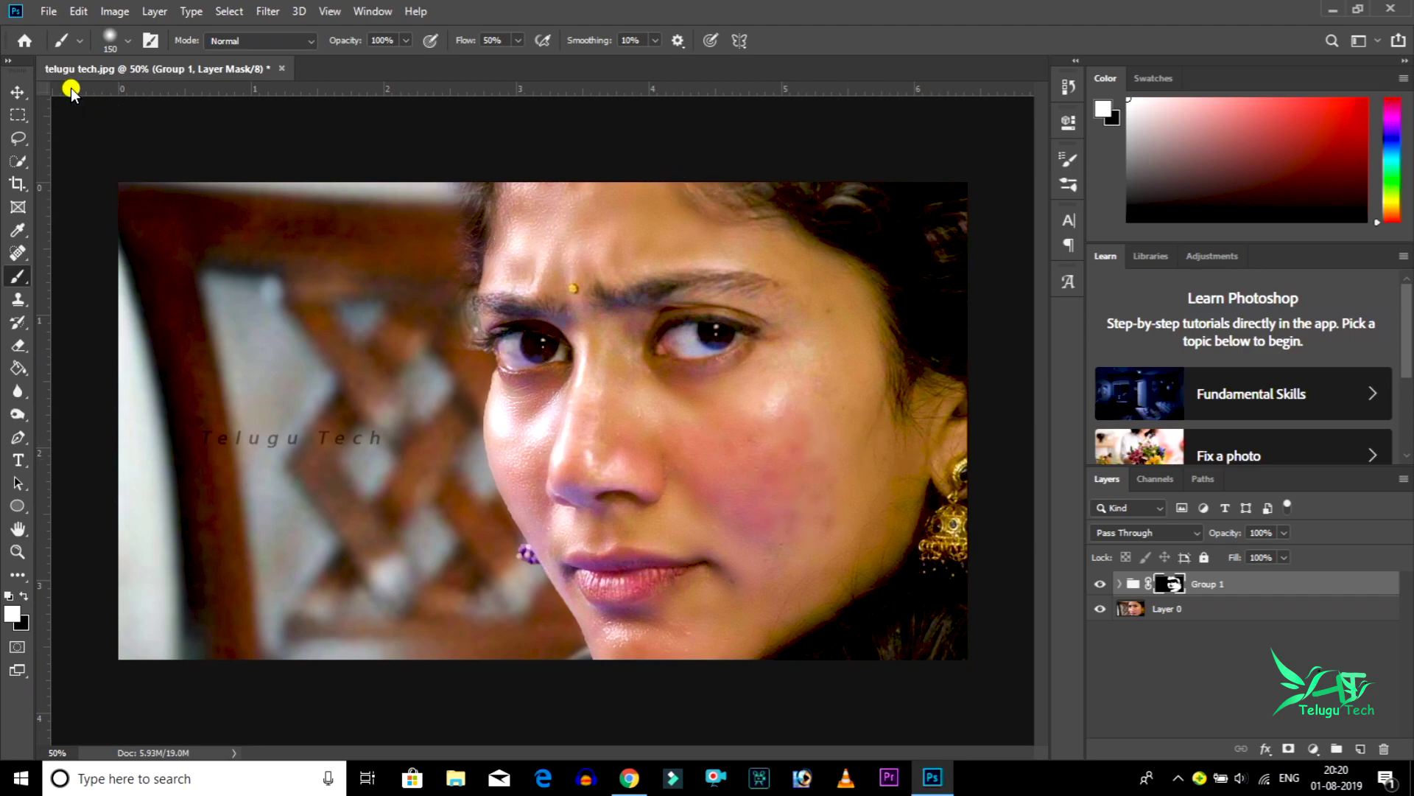
left_click(18, 92)
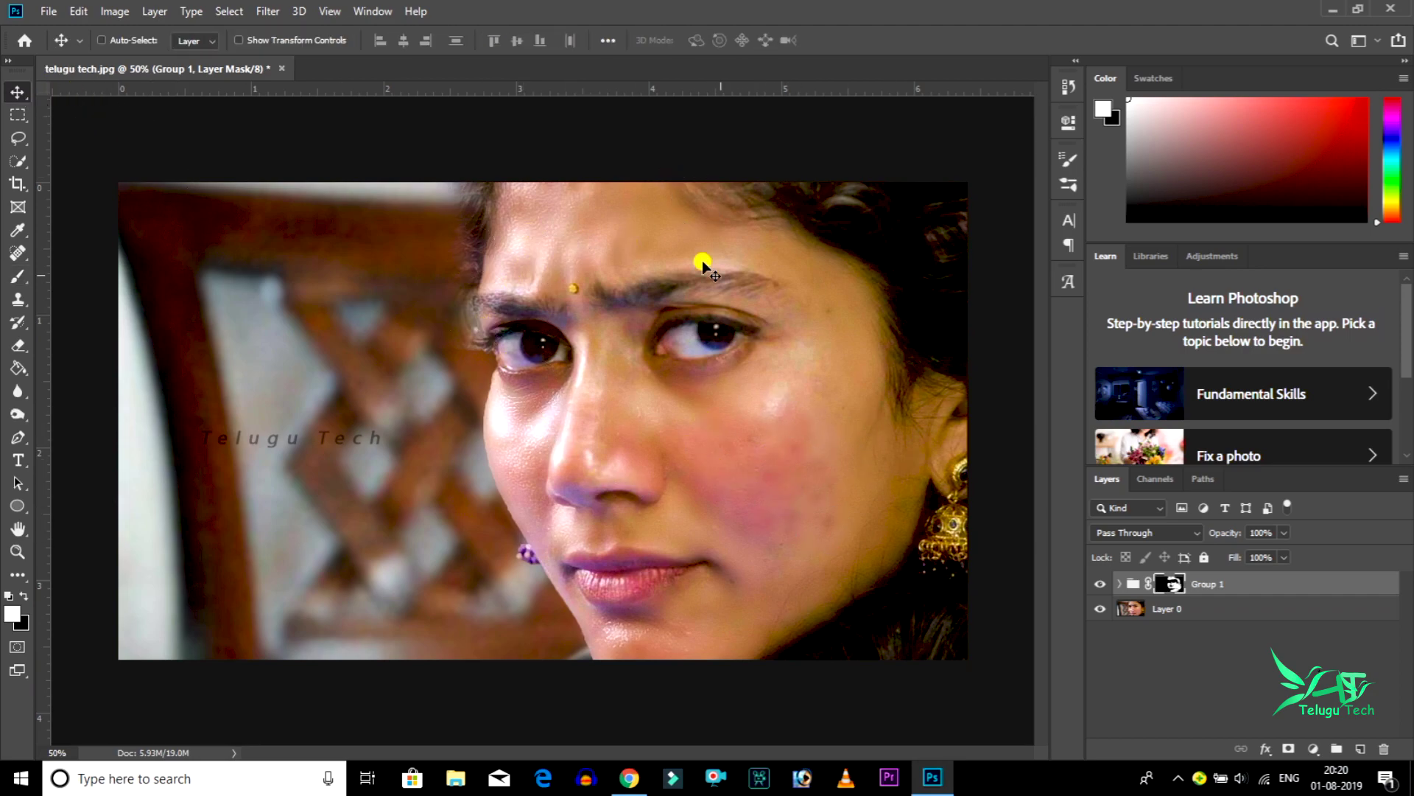
Toggle Group 1's visibility repeatedly for comparison, then paint more smoothing from temple to cheek
left_click(1098, 585)
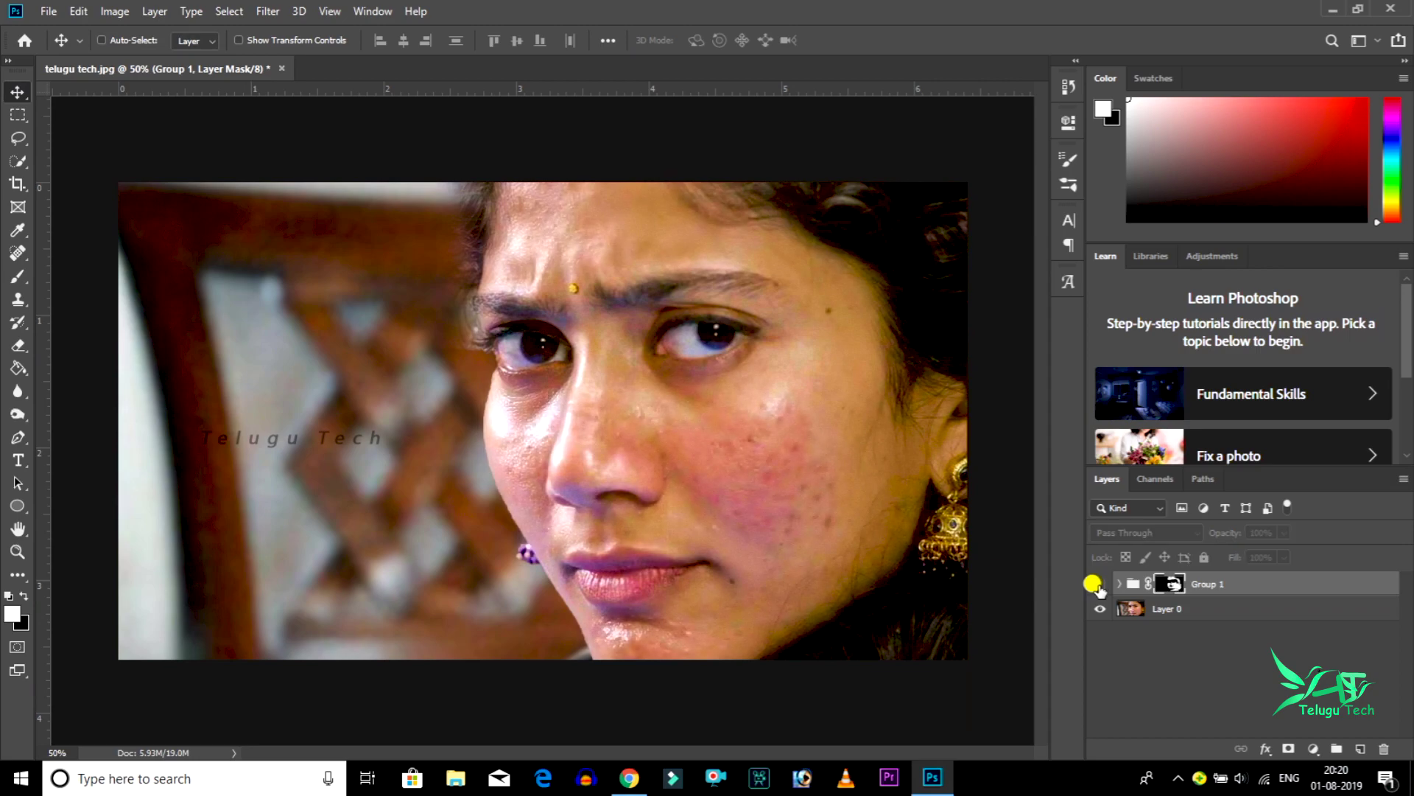
left_click(1099, 582)
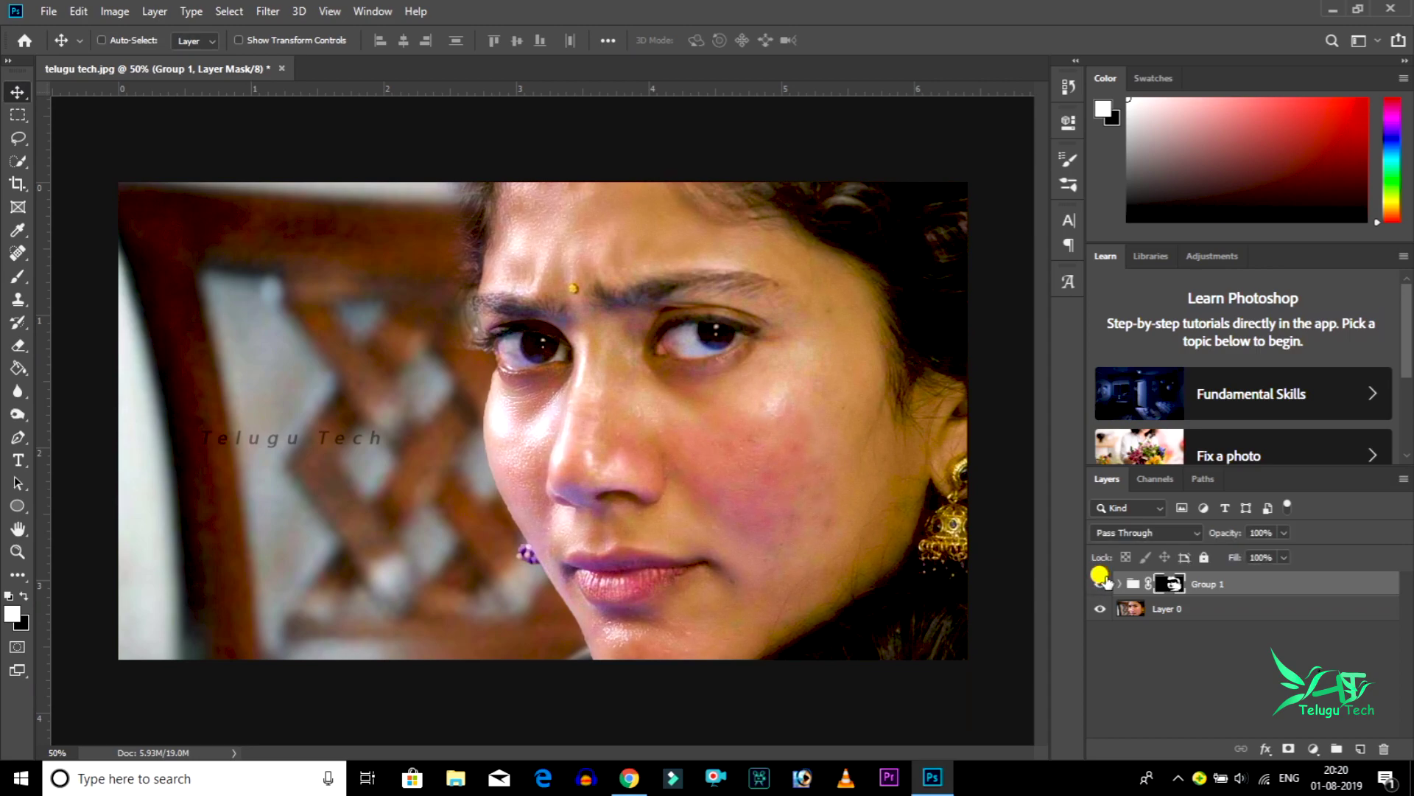
left_click(1101, 582)
left_click(1101, 583)
left_click(1102, 582)
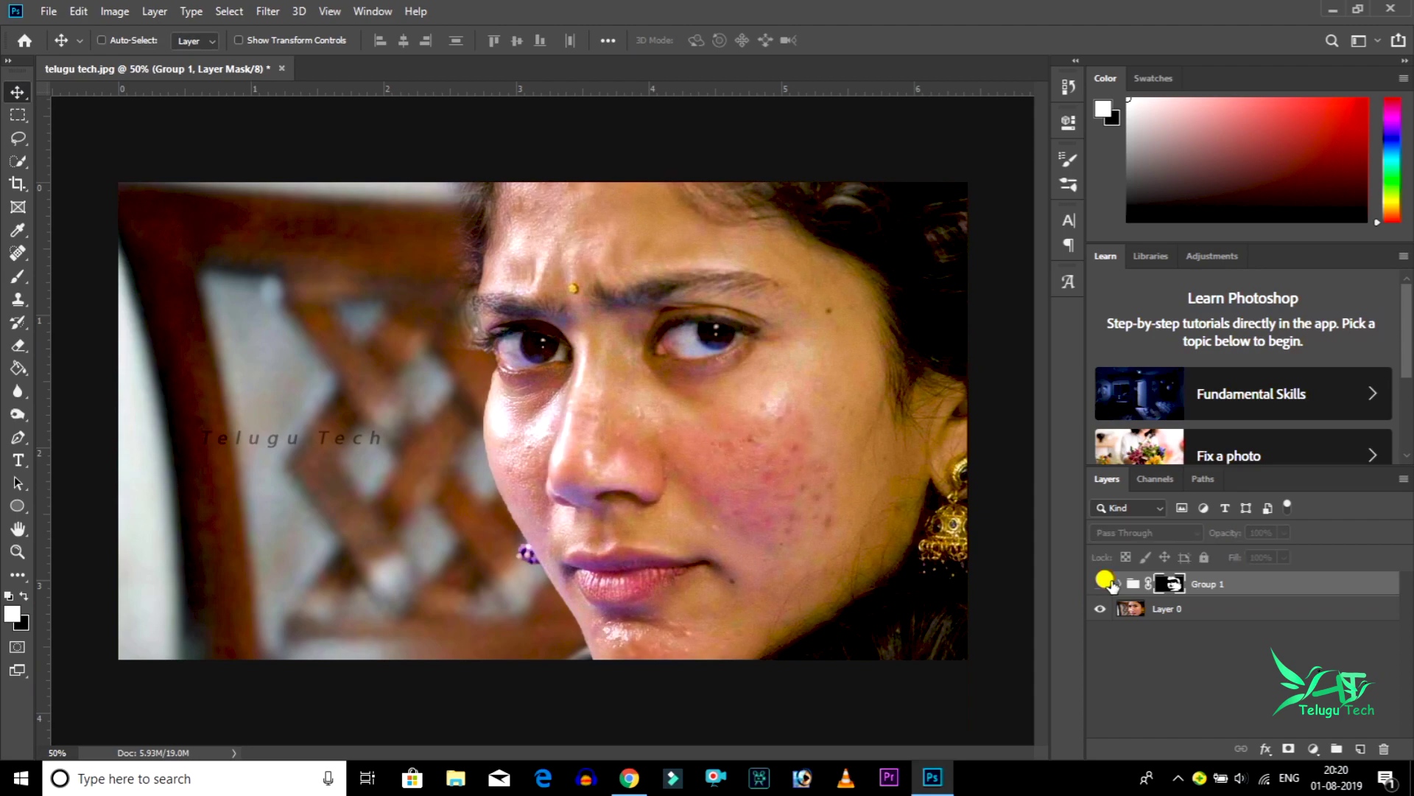
left_click(1103, 582)
left_click(1103, 582)
left_click(1102, 582)
left_click(1103, 582)
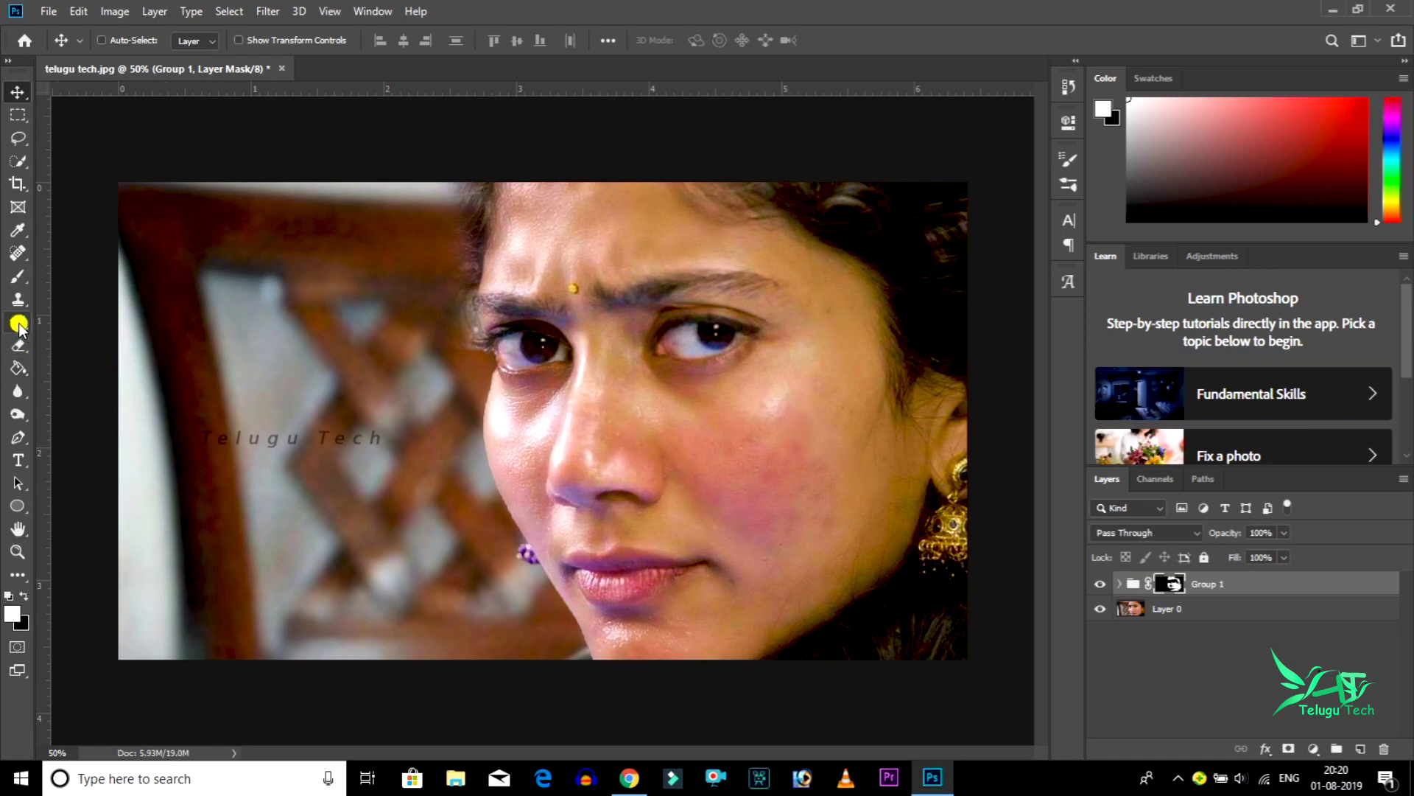
left_click(18, 277)
mouse_move(826, 310)
left_mouse_down()
mouse_move(772, 459)
mouse_move(729, 526)
left_mouse_up()
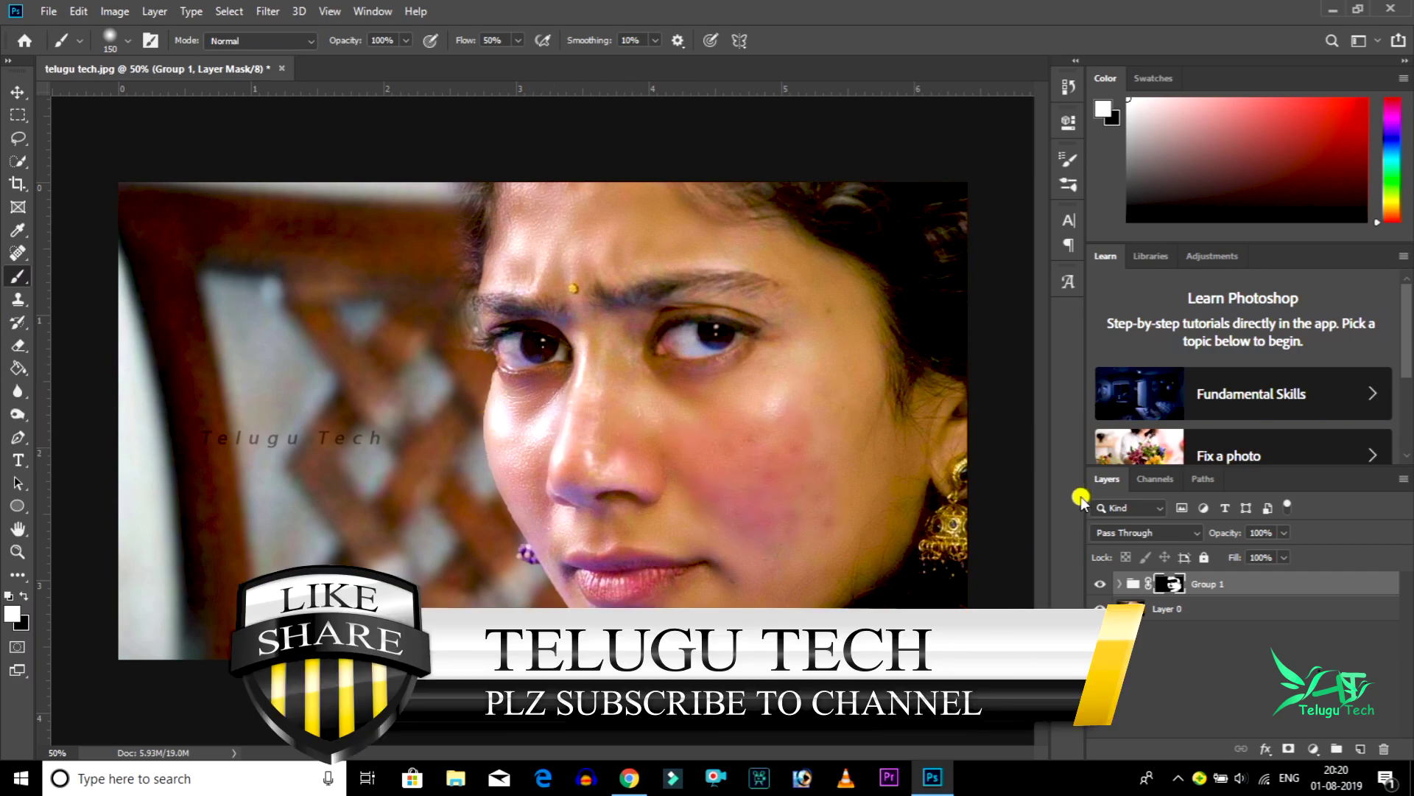
Toggle Group 1's eye a few times, leaving the smoothing group hidden
left_click(1096, 584)
left_click(1095, 583)
left_click(1095, 584)
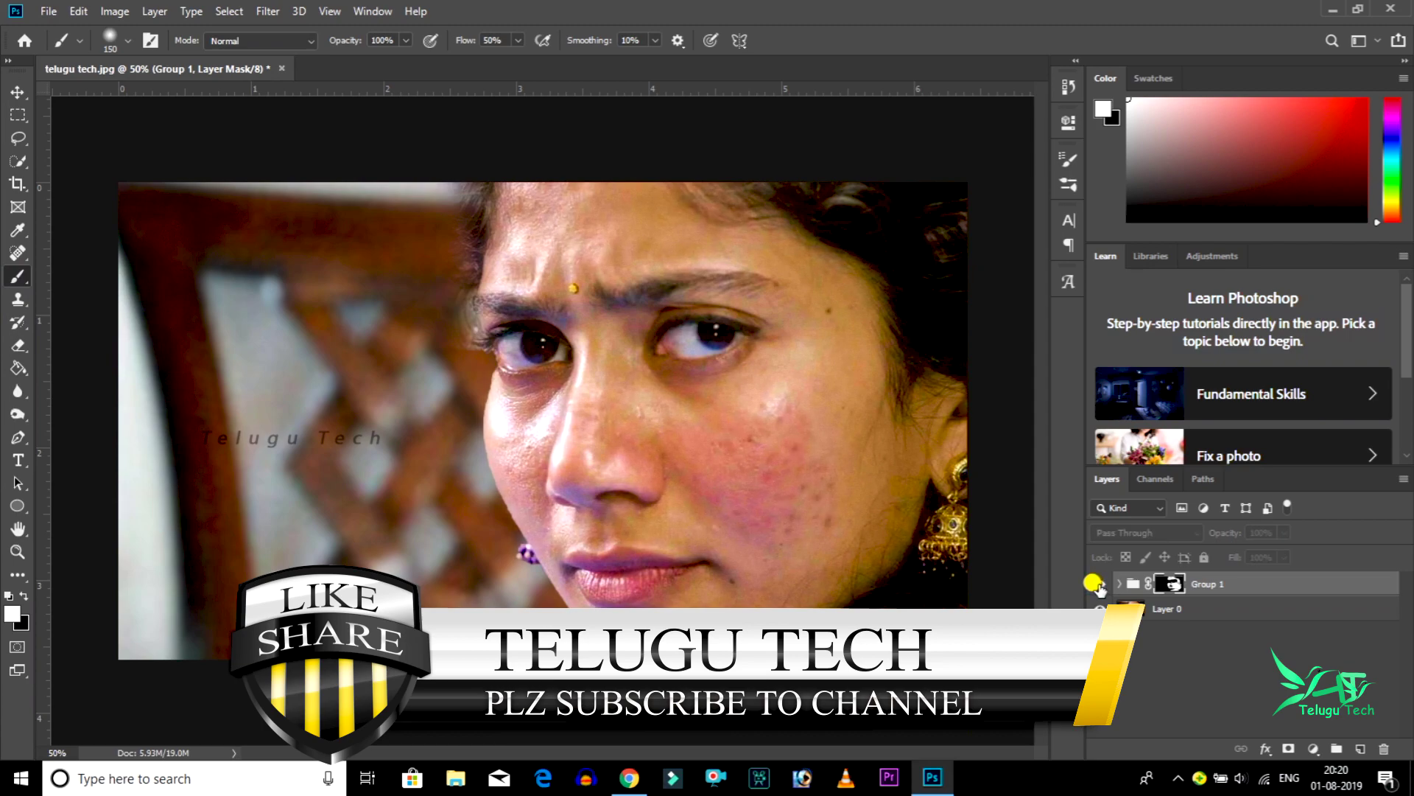